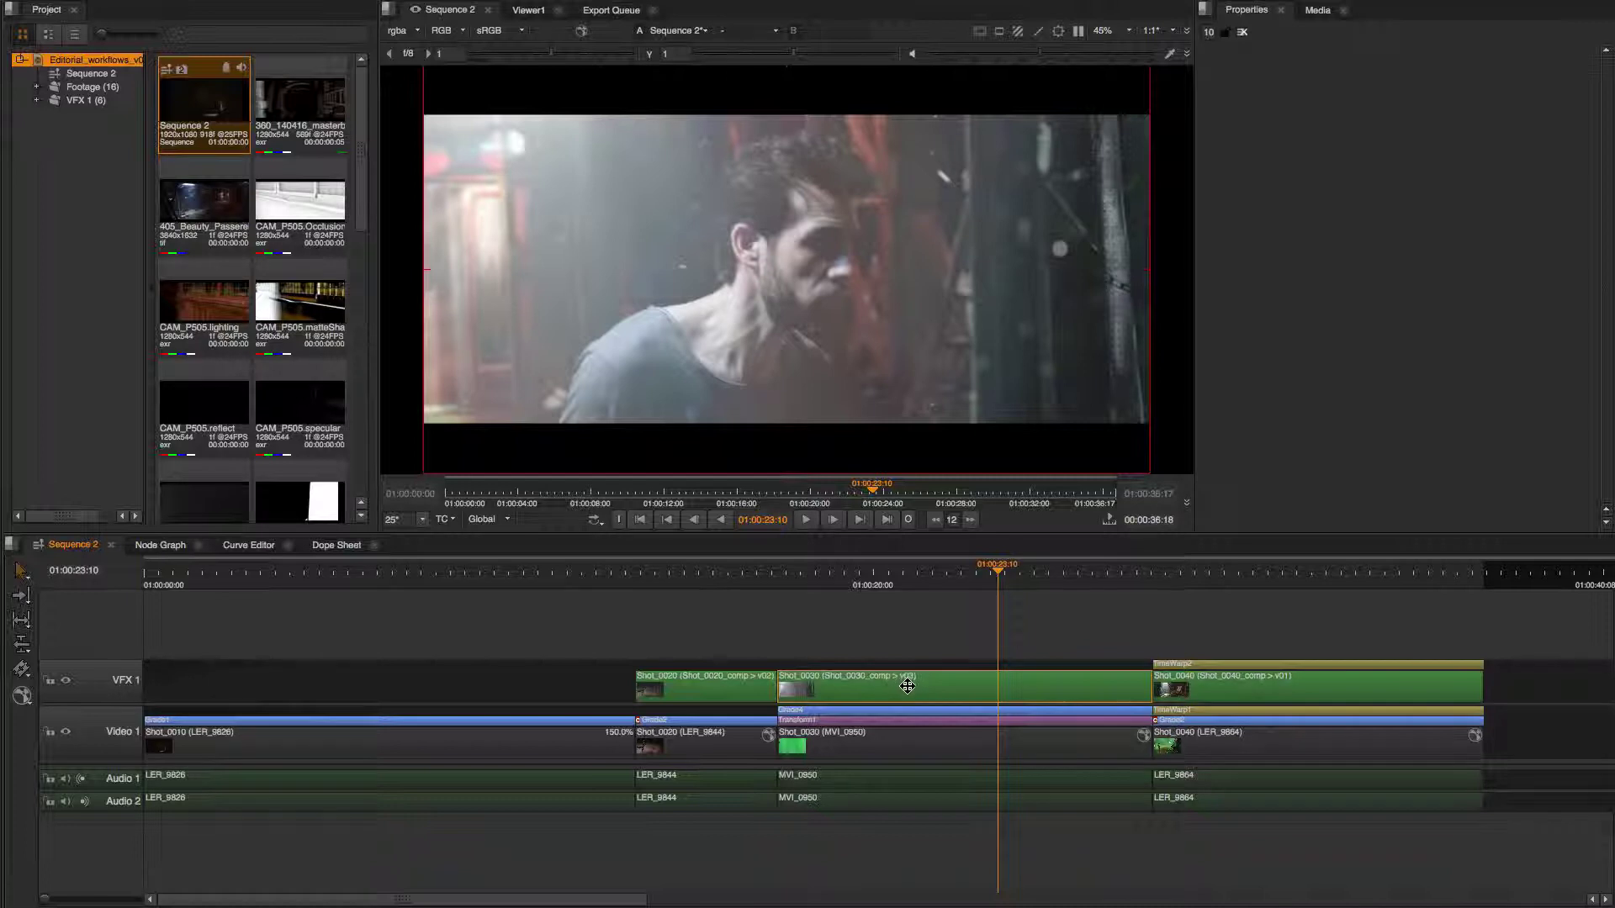
right_click(909, 686)
mouse_move(913, 688)
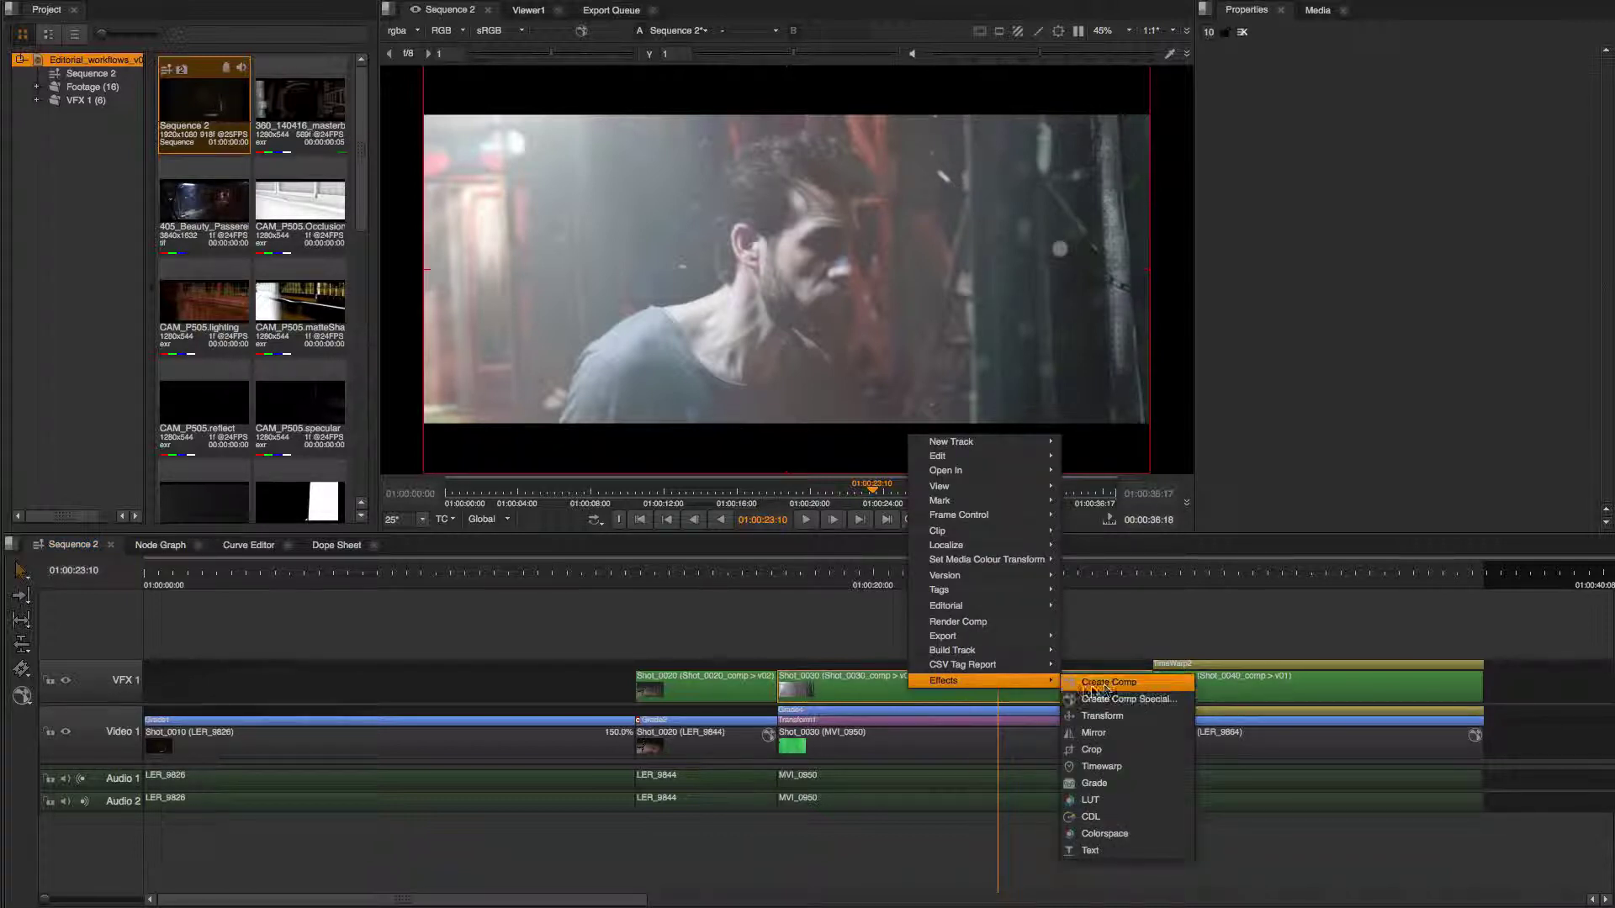
left_click(1104, 630)
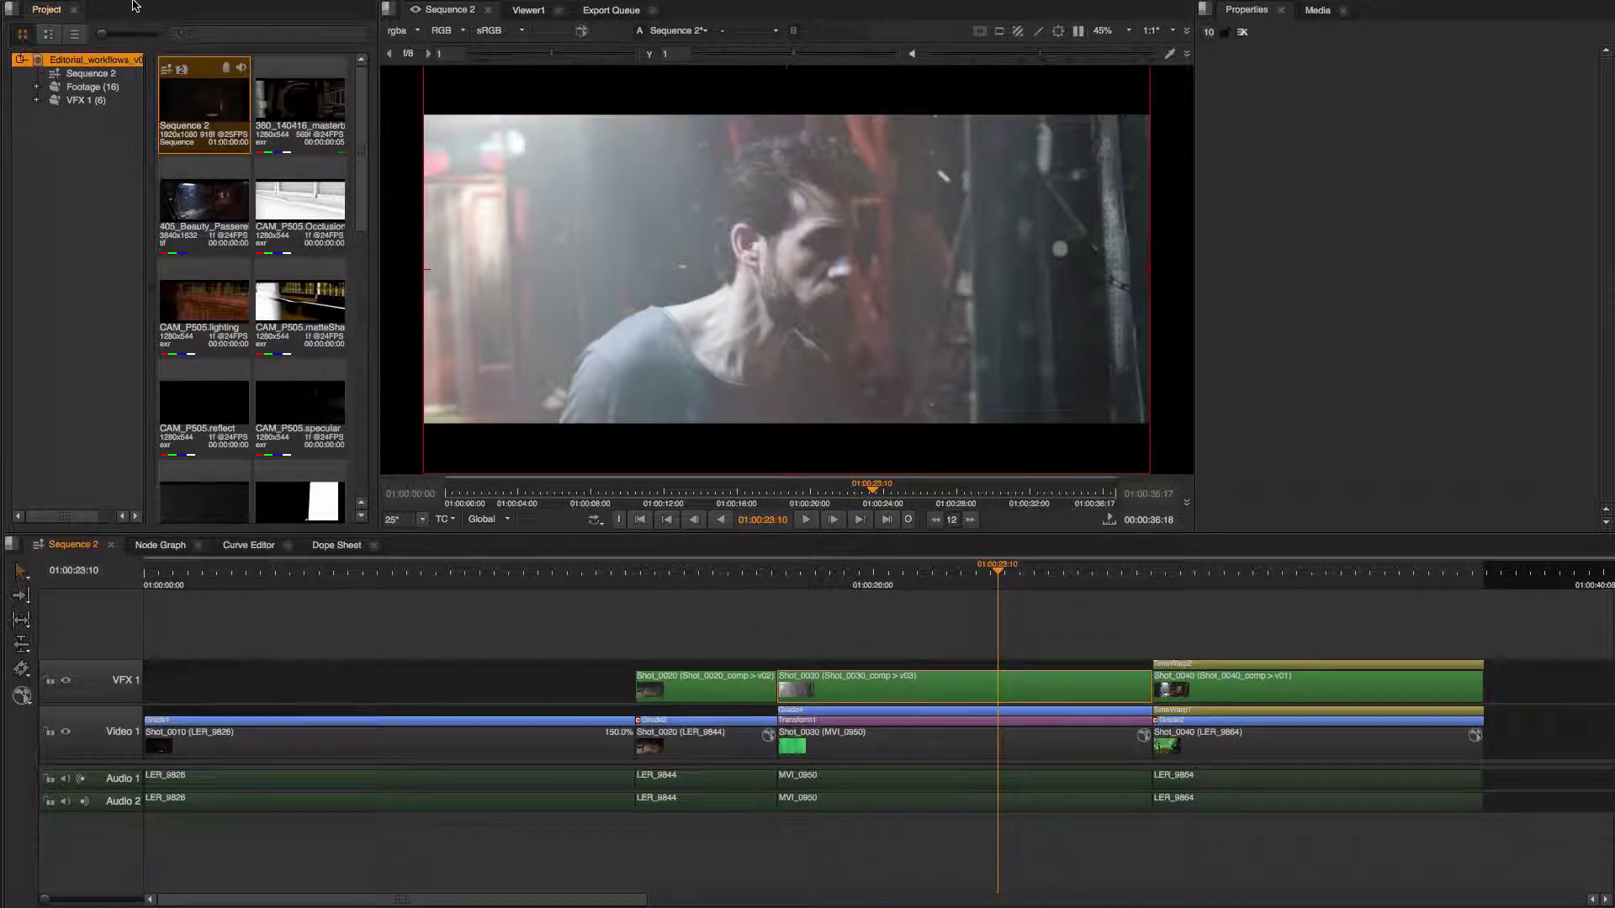
Open the Export dialog for the sequence and move it so the timeline clips can be seen
left_click(169, 9)
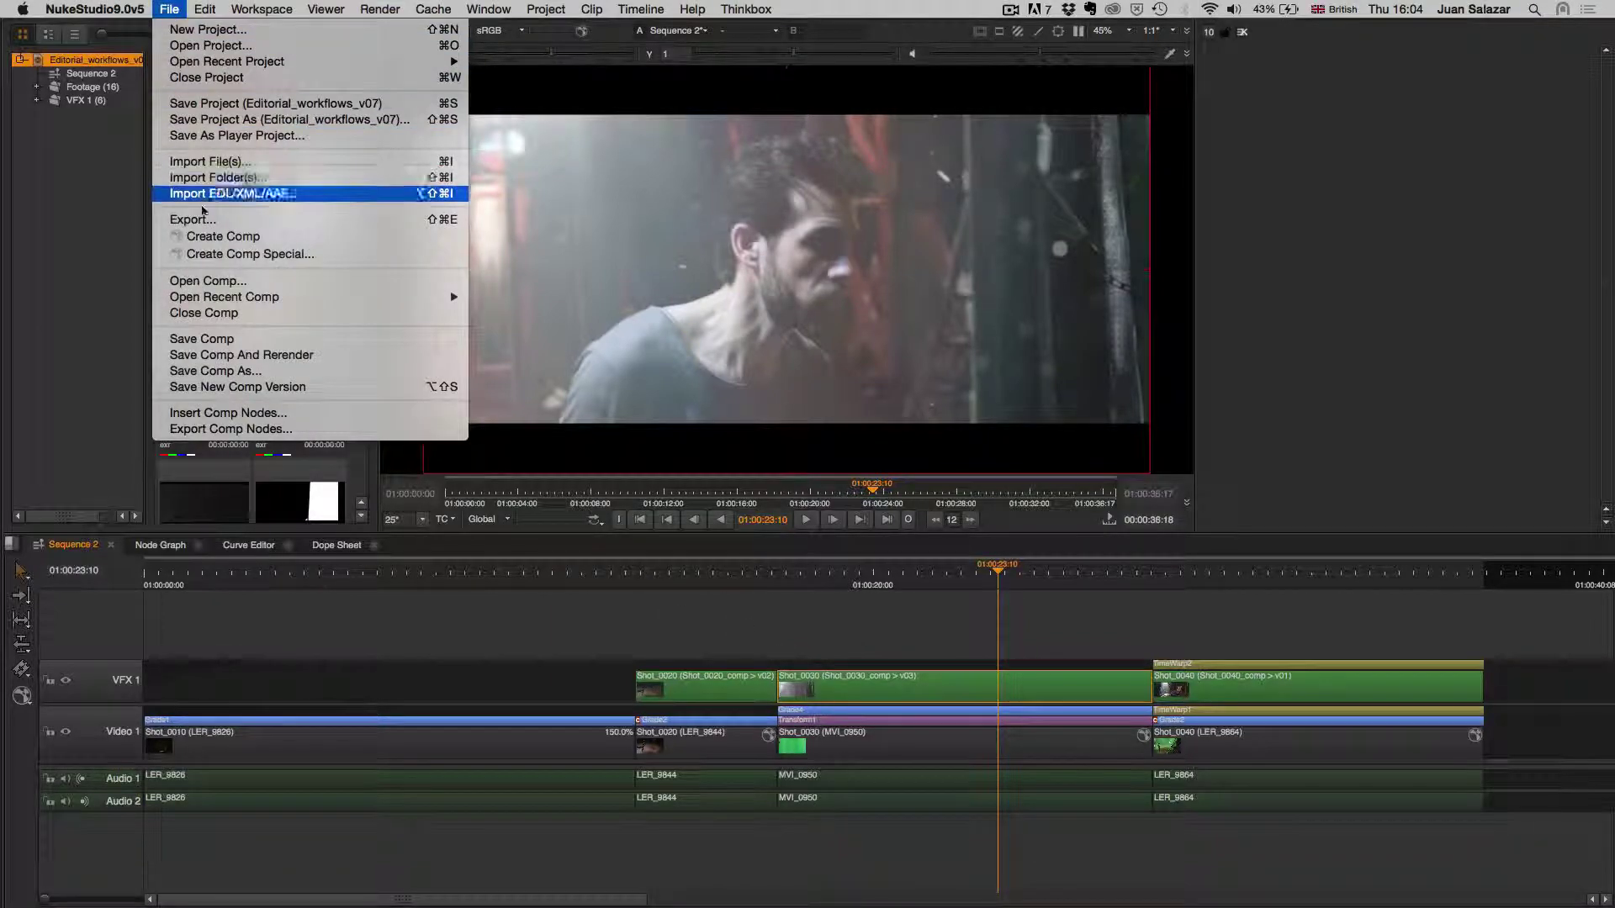
left_click(206, 221)
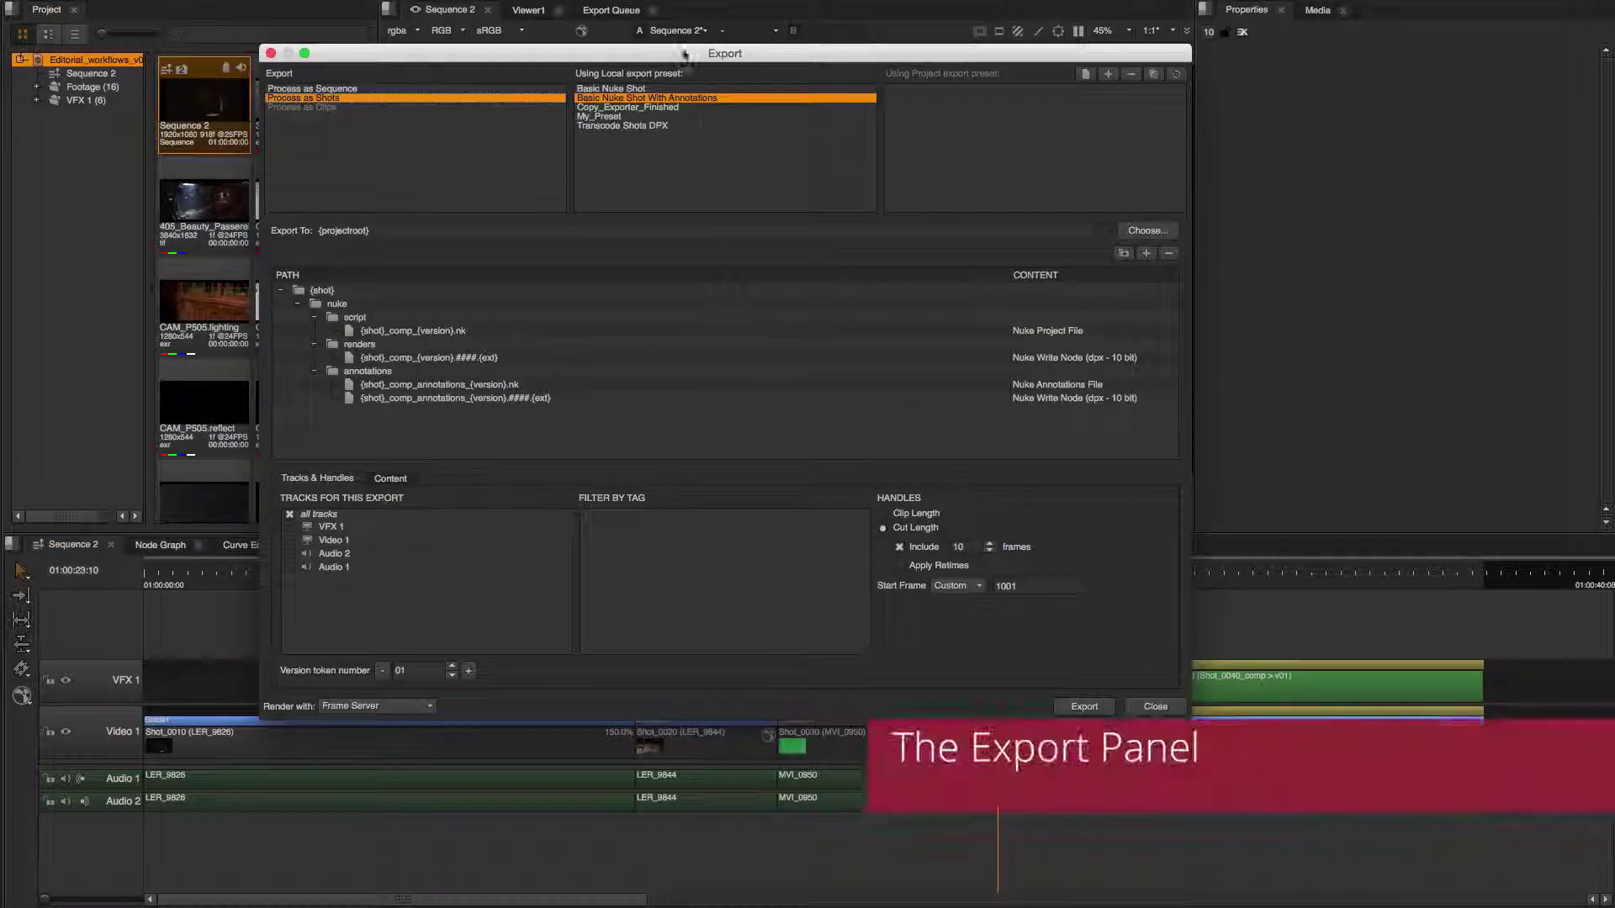
left_click_drag(709, 51, 811, 95)
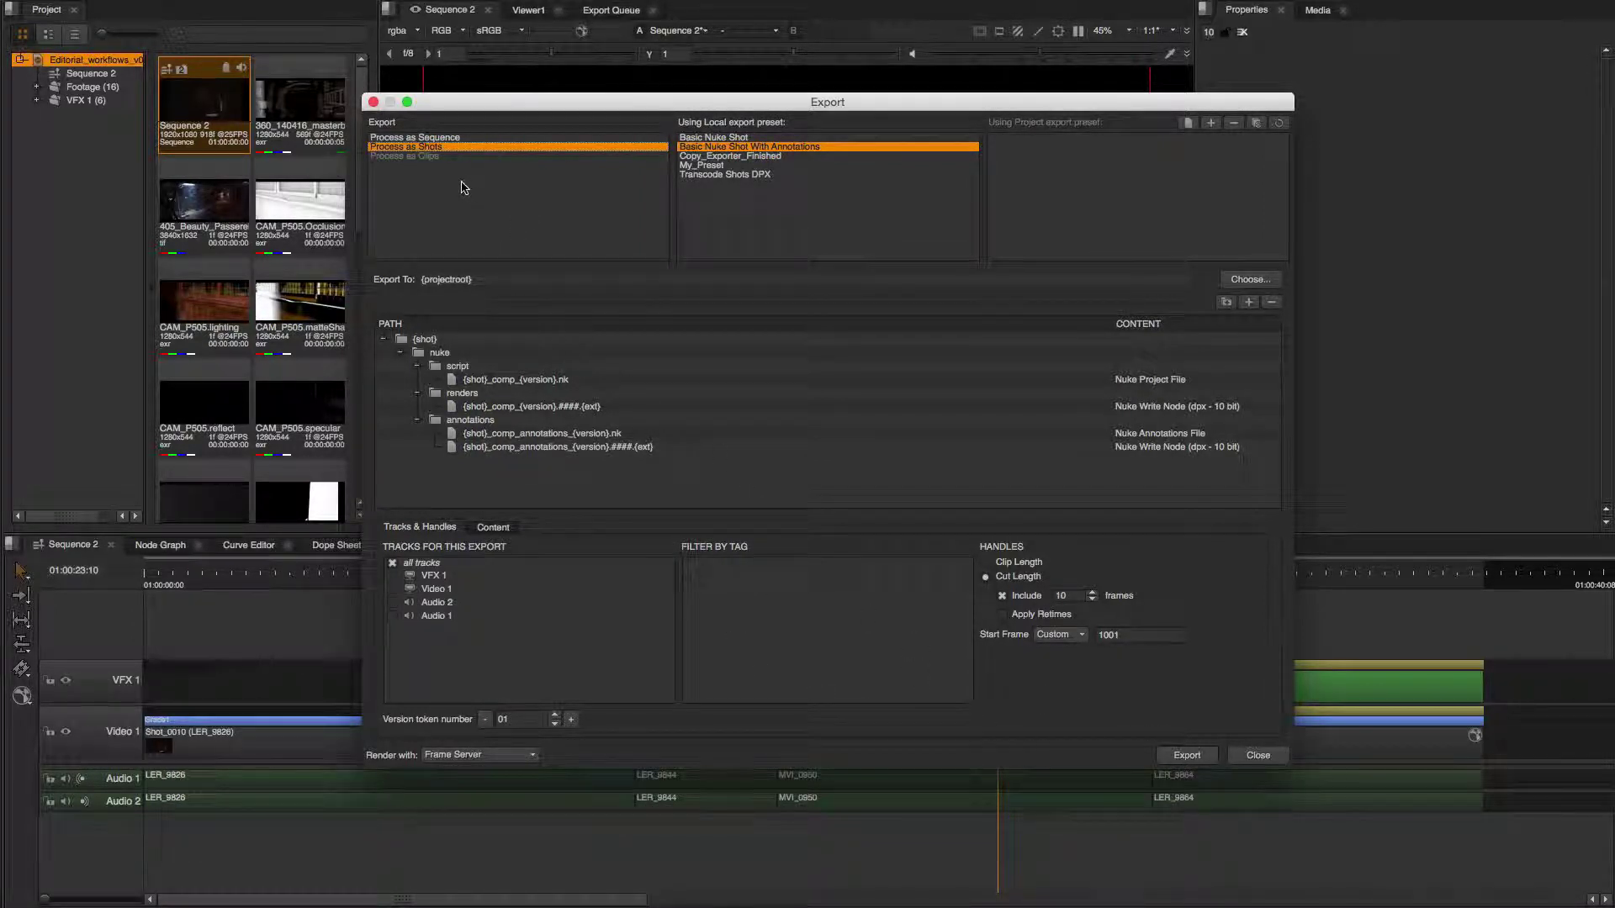
left_click_drag(570, 106, 401, 43)
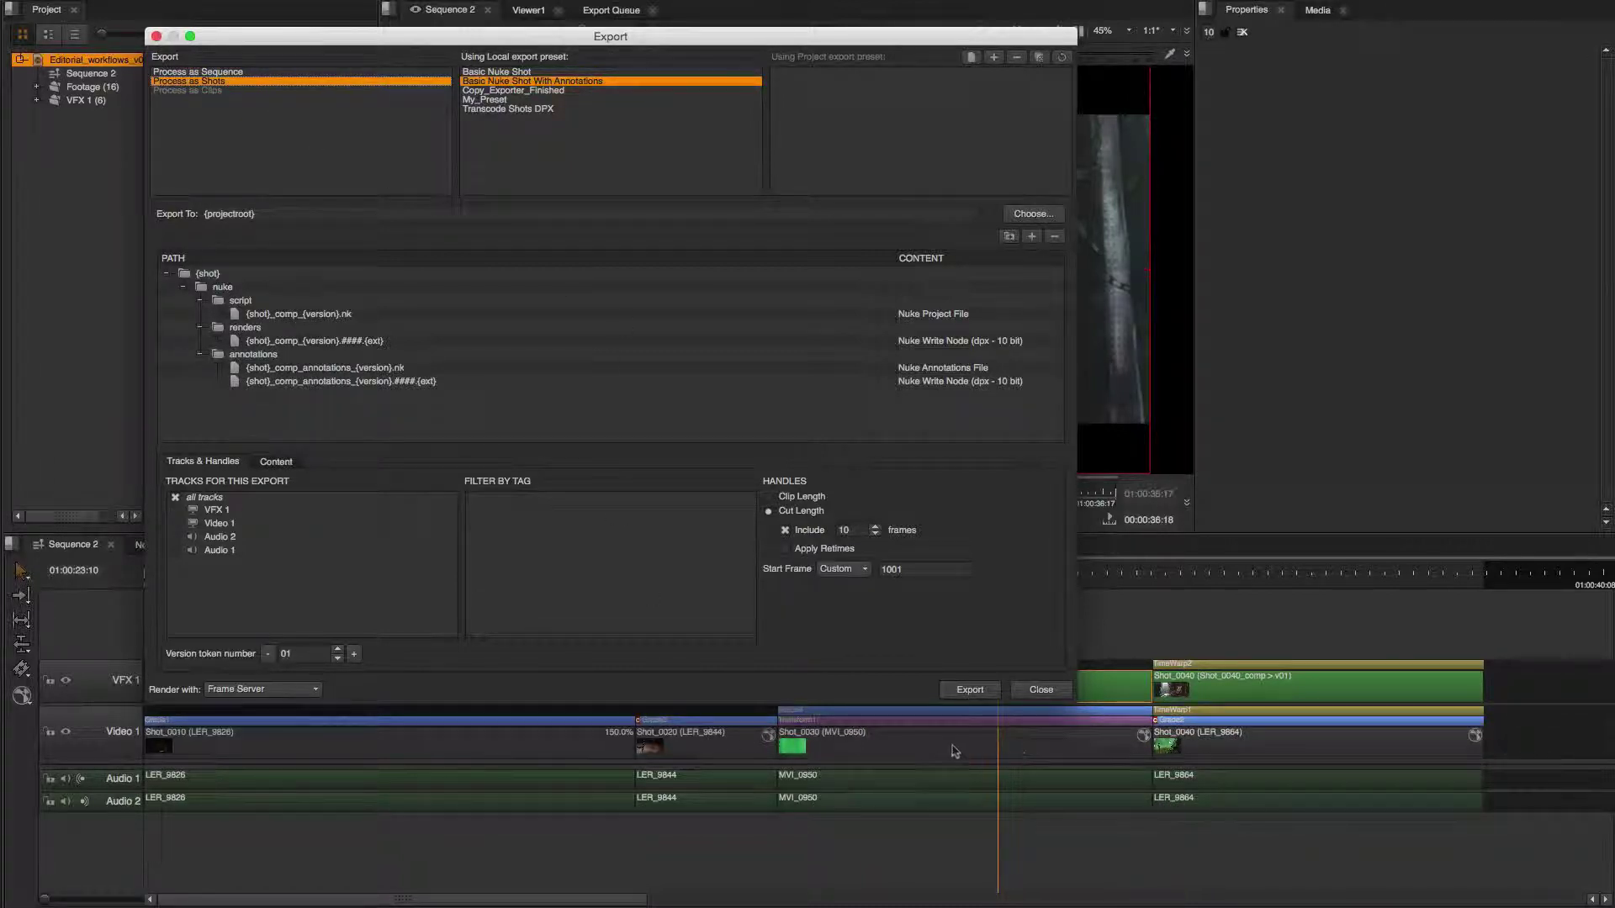
Review the Process as Sequence presets and the Transcode Shots DPX preset, returning to Process as Shots with Basic Nuke Shot With Annotations
left_click(232, 73)
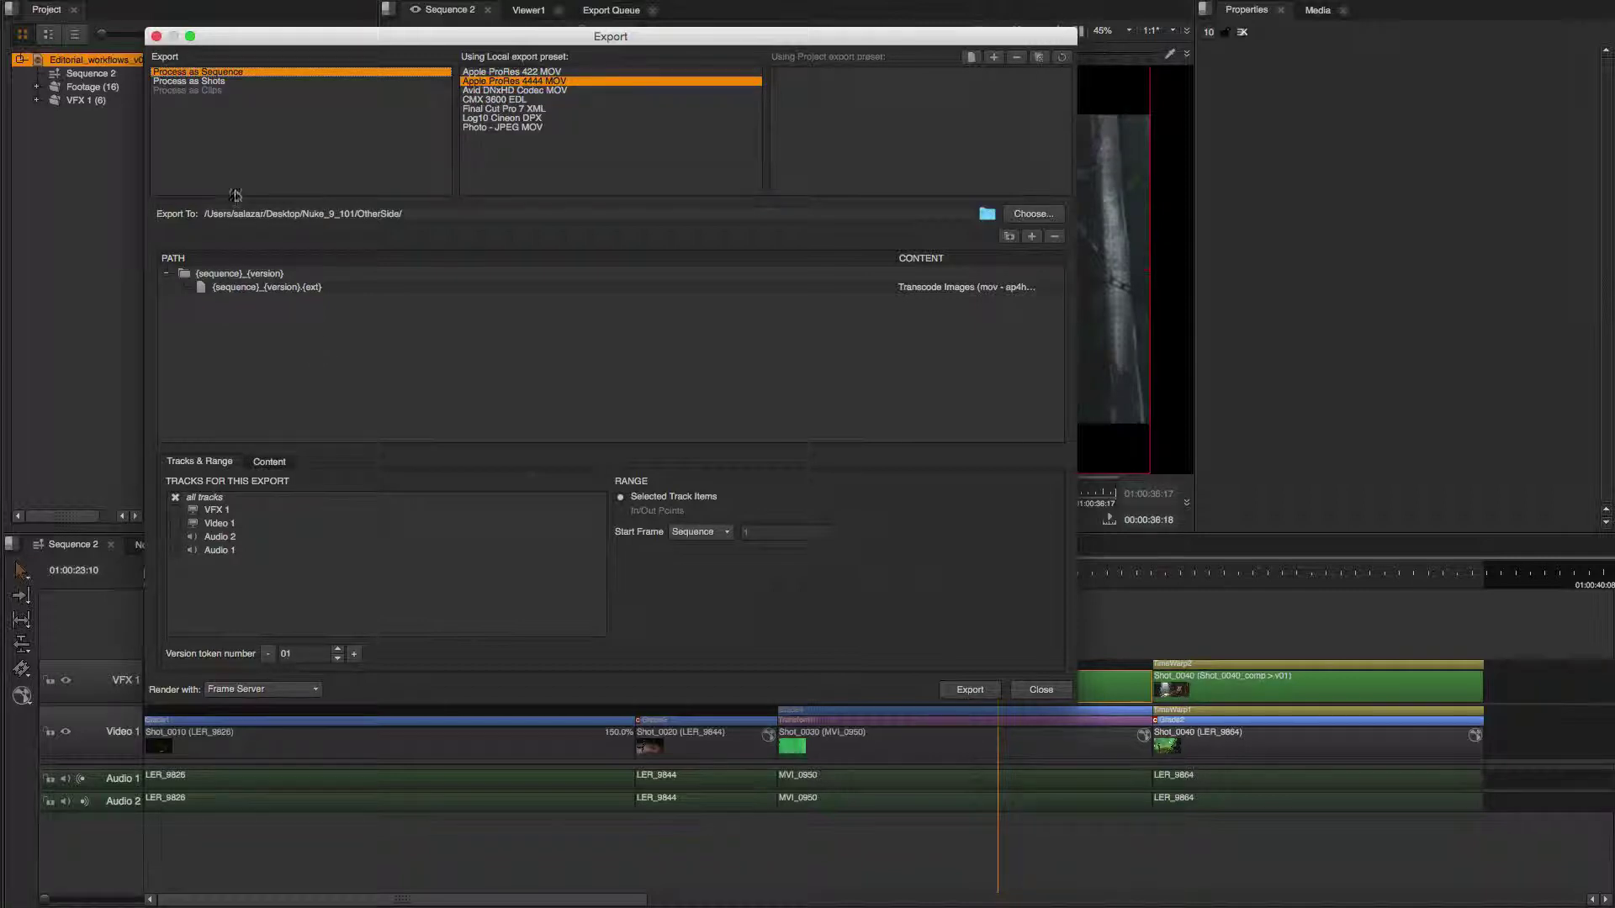
left_click(226, 84)
left_click_drag(317, 42, 412, 77)
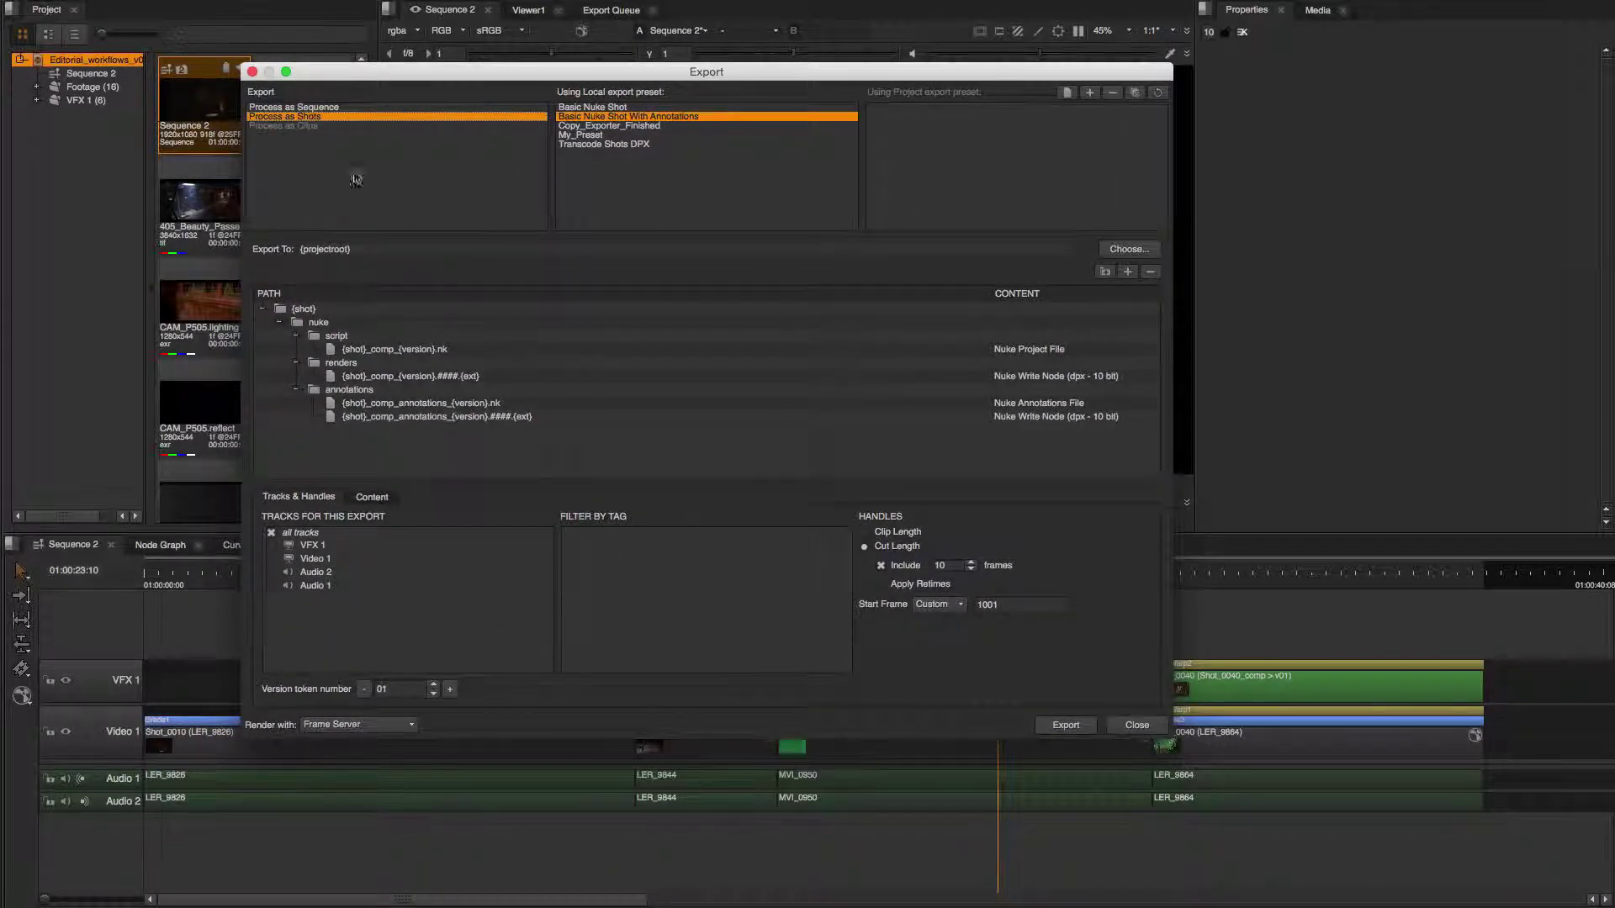
left_click_drag(446, 74, 423, 59)
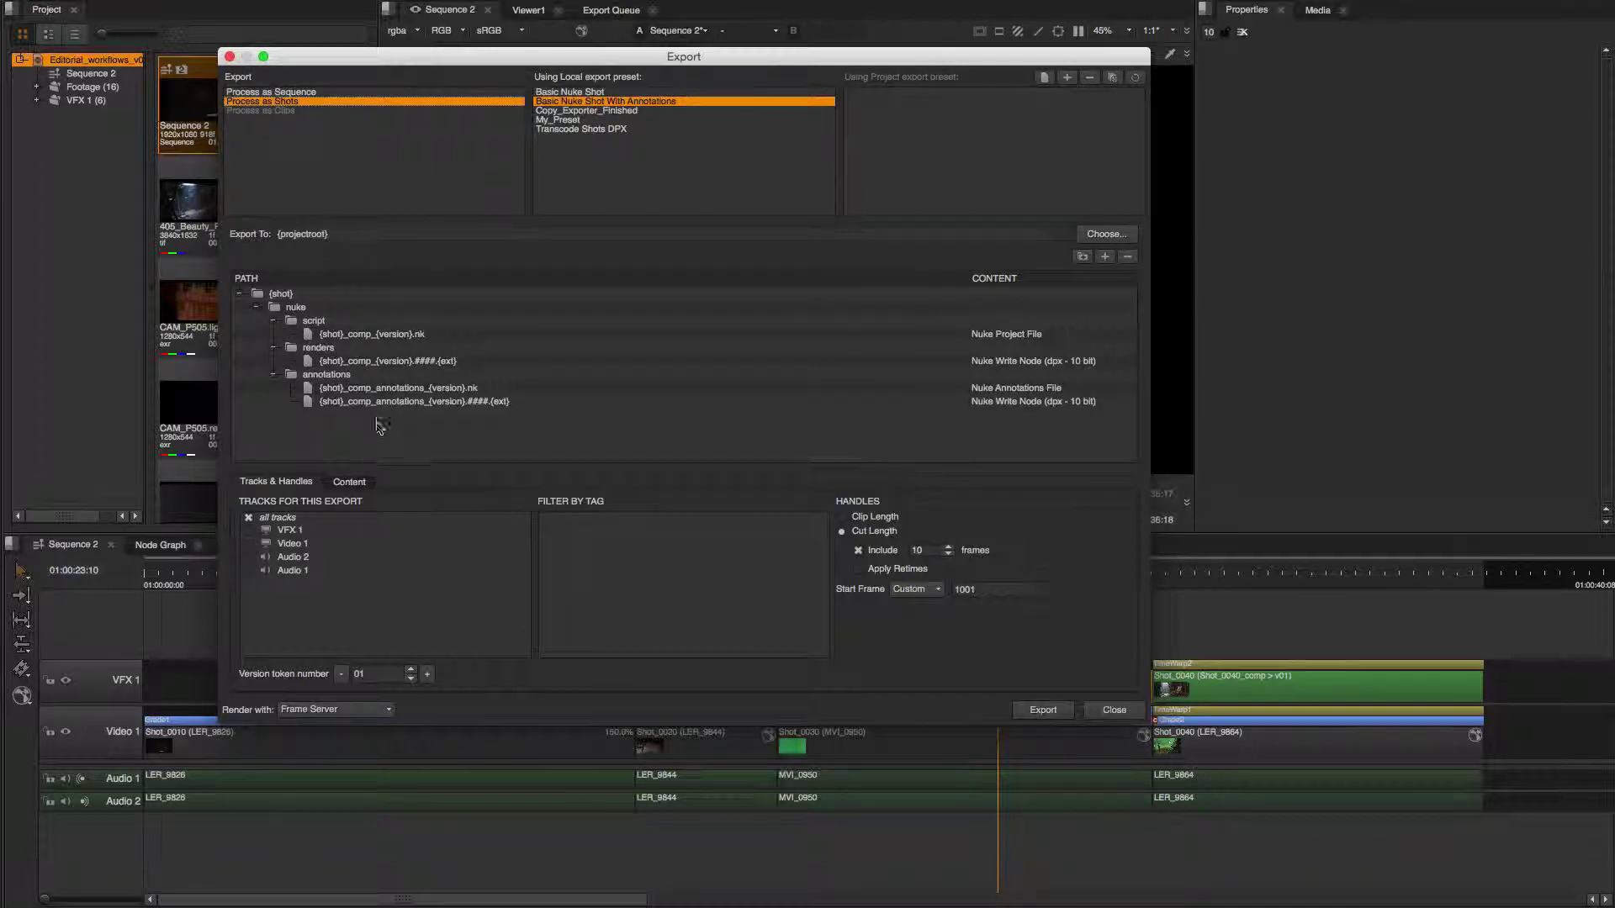
left_click(611, 131)
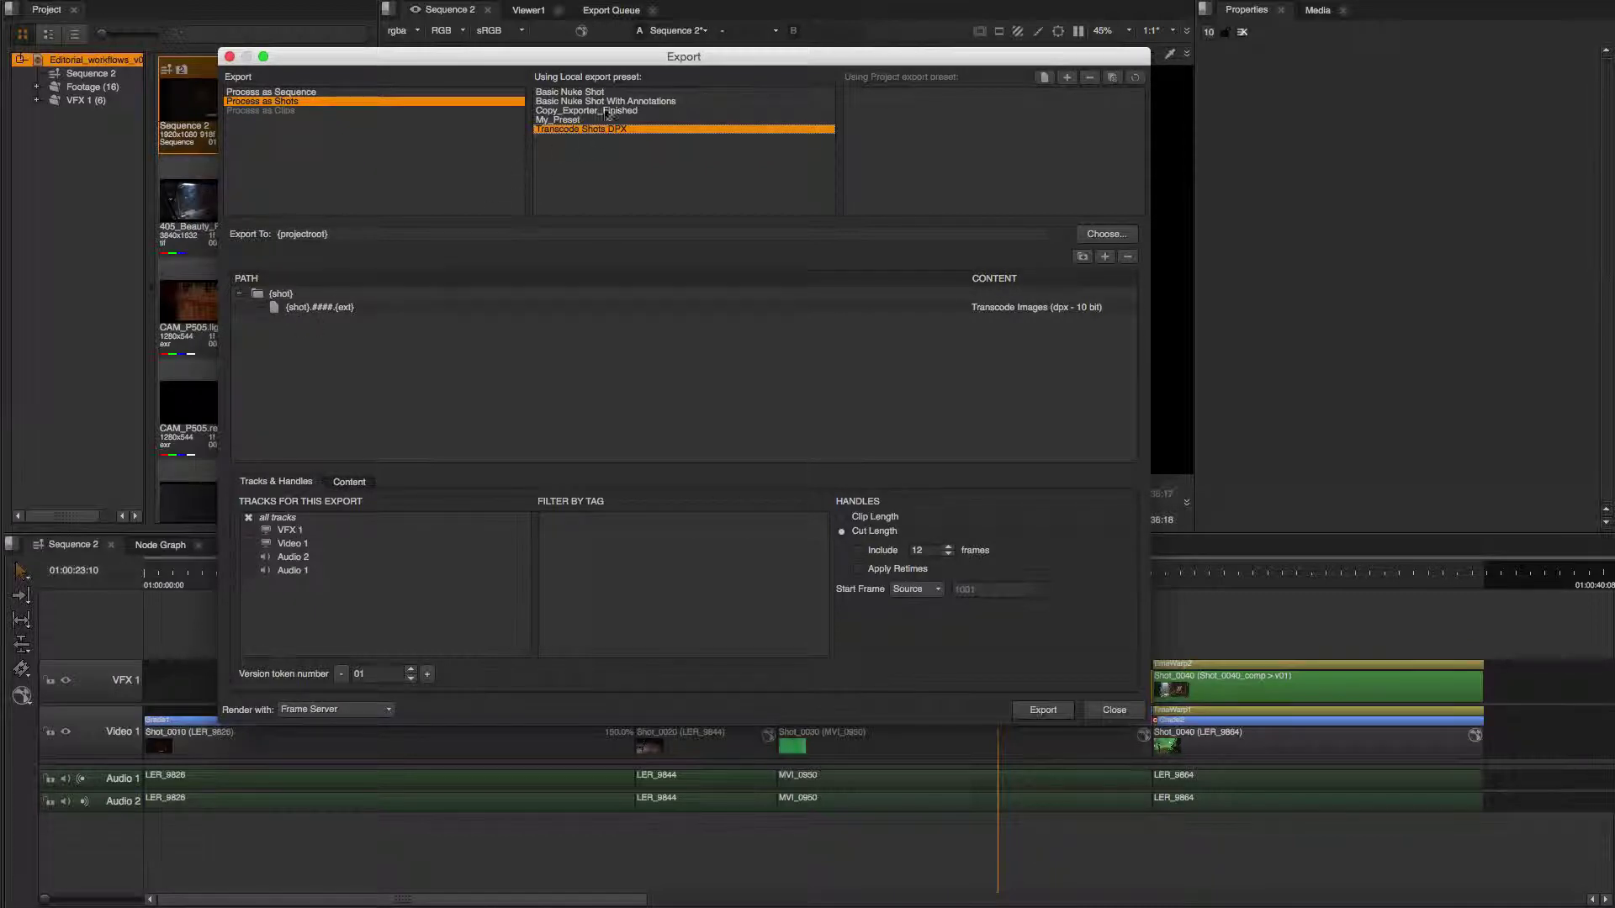
left_click(661, 101)
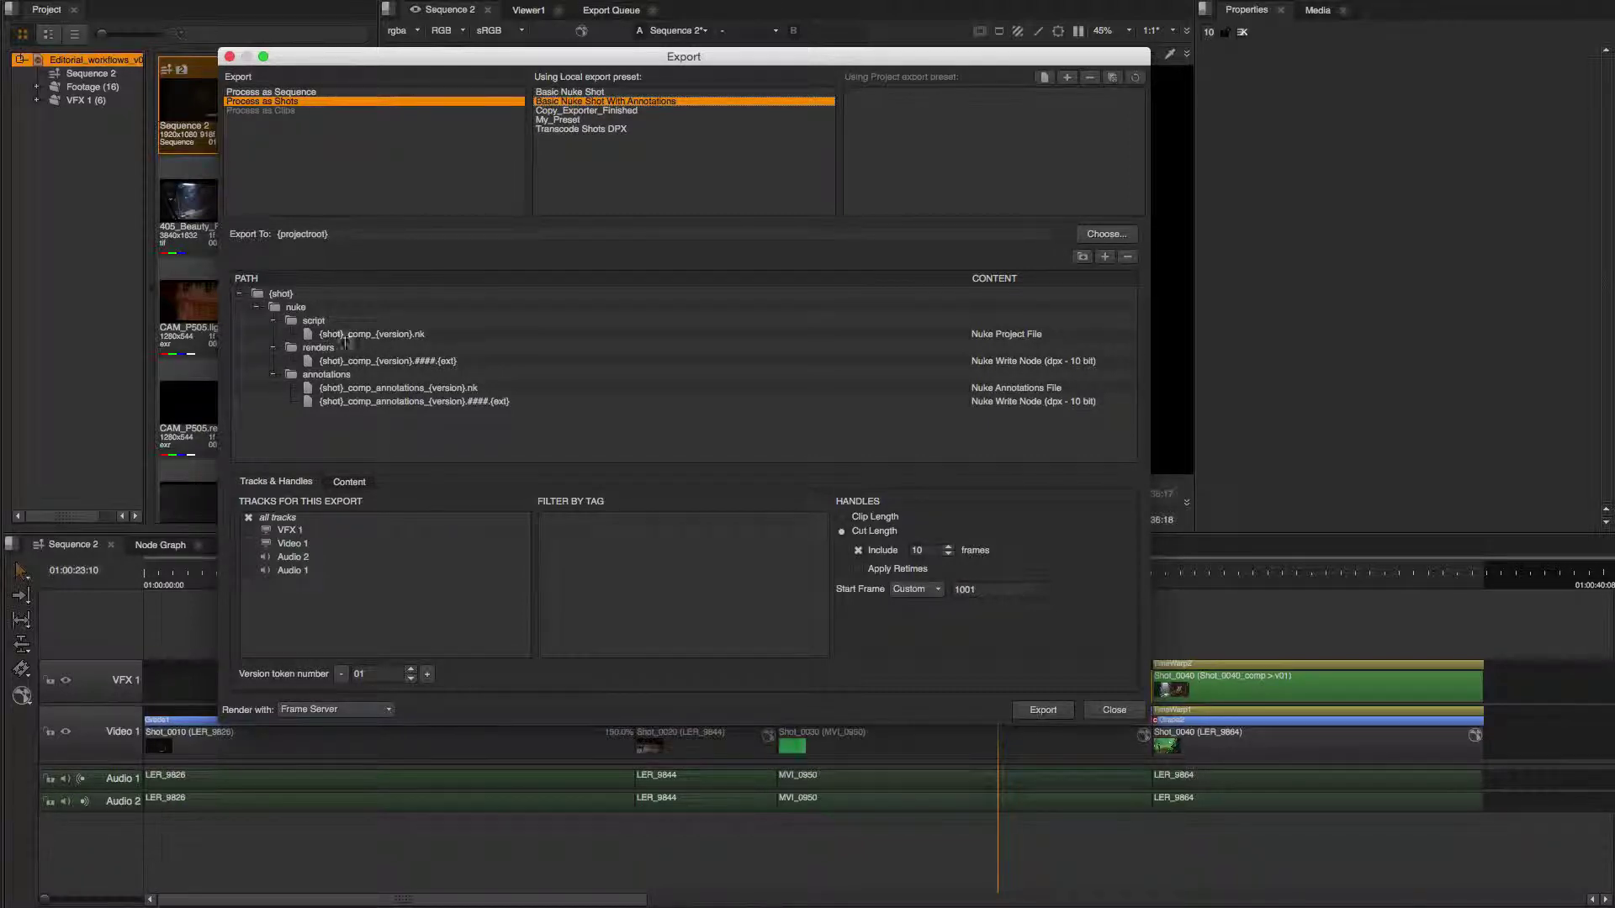
Examine the available content types and the content settings of the script's Nuke Project File entry
left_click(1009, 334)
left_click(1034, 334)
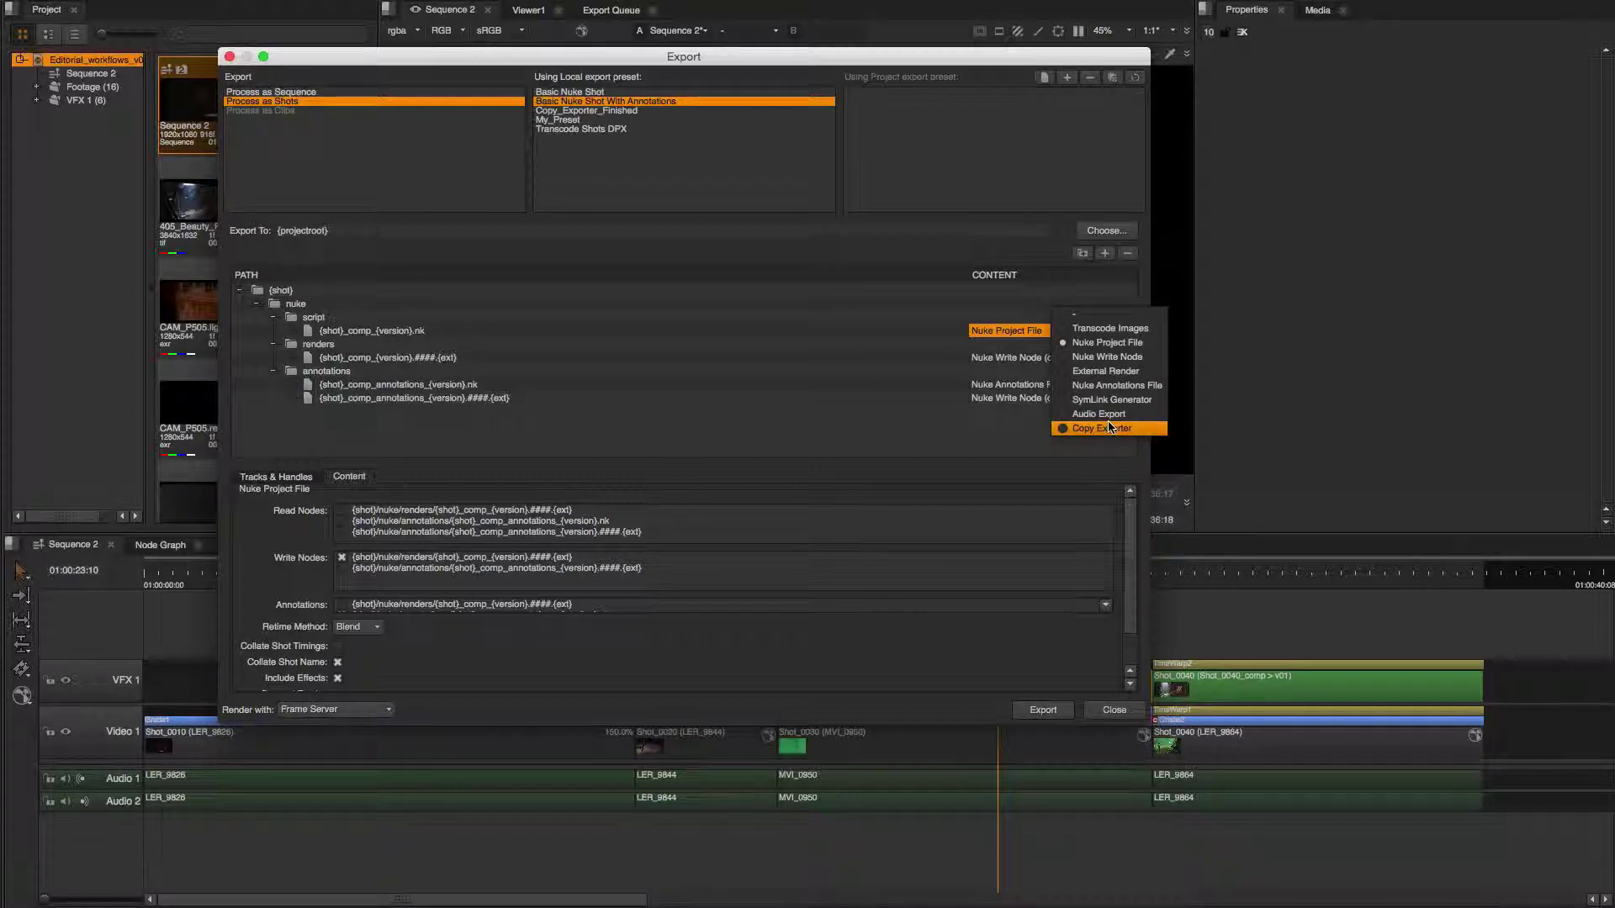
key("Escape")
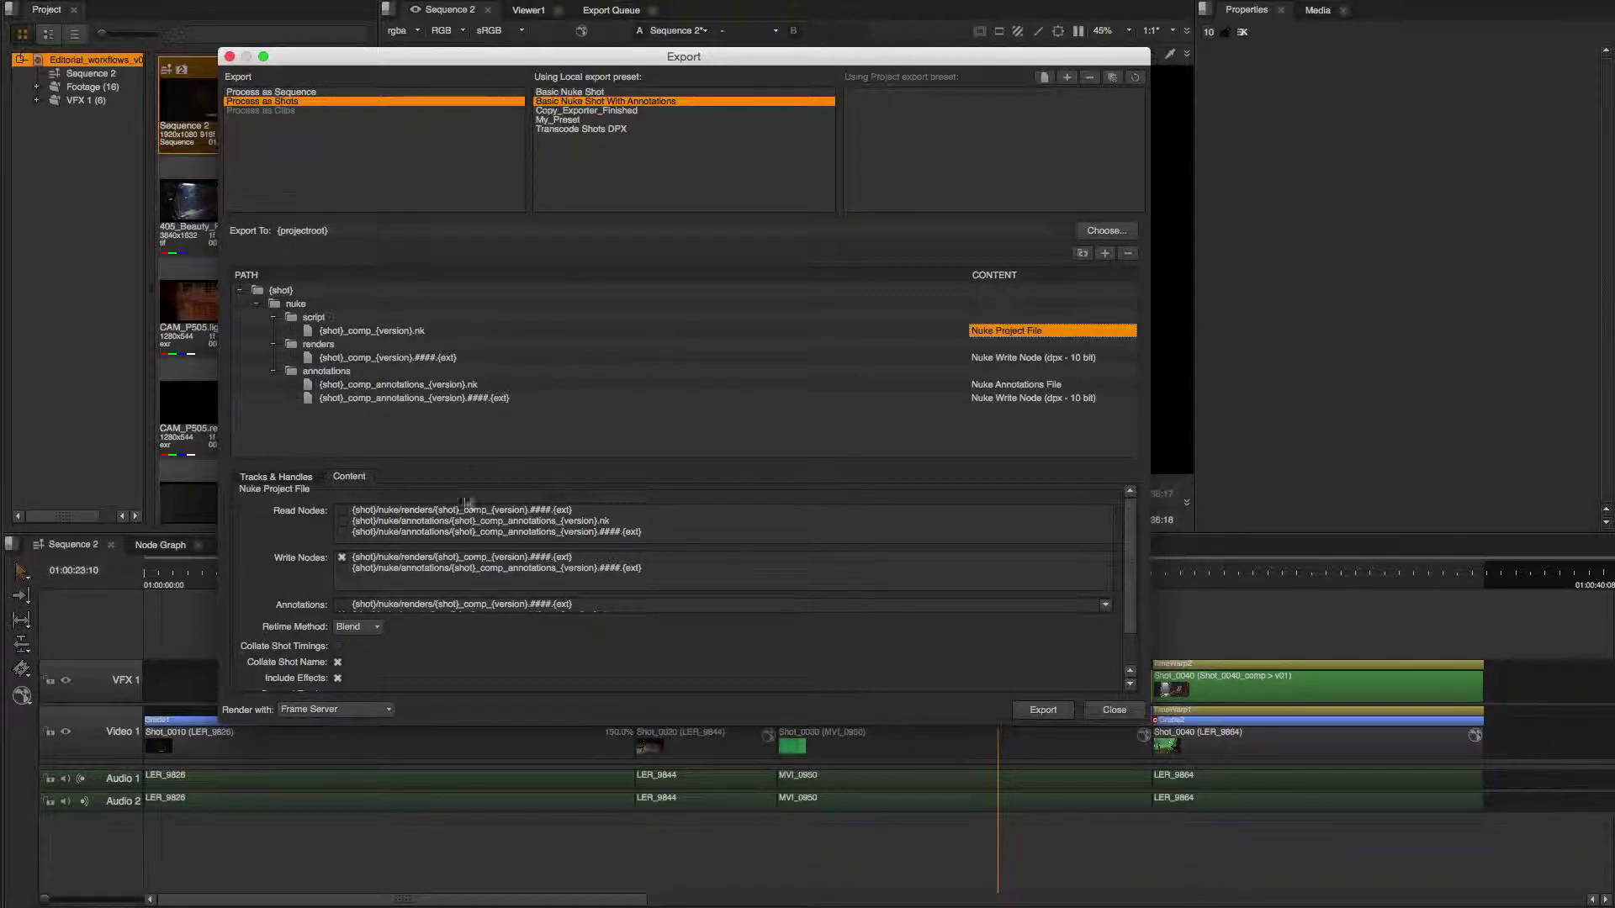
scroll(714, 589, "down", 2)
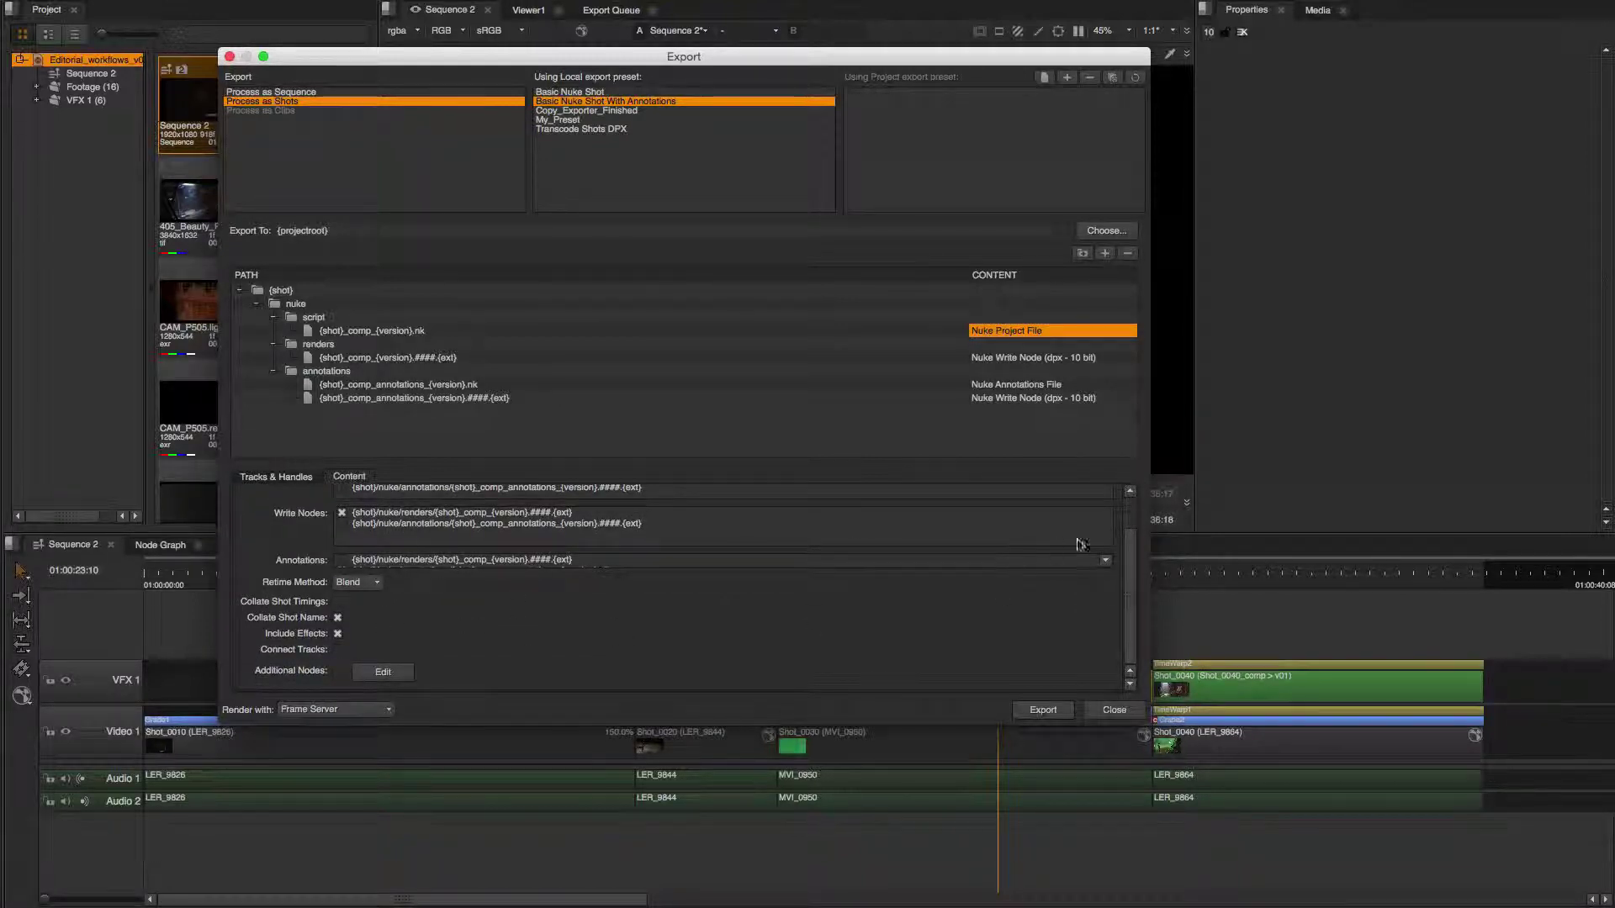
scroll(1128, 496, "up", 2)
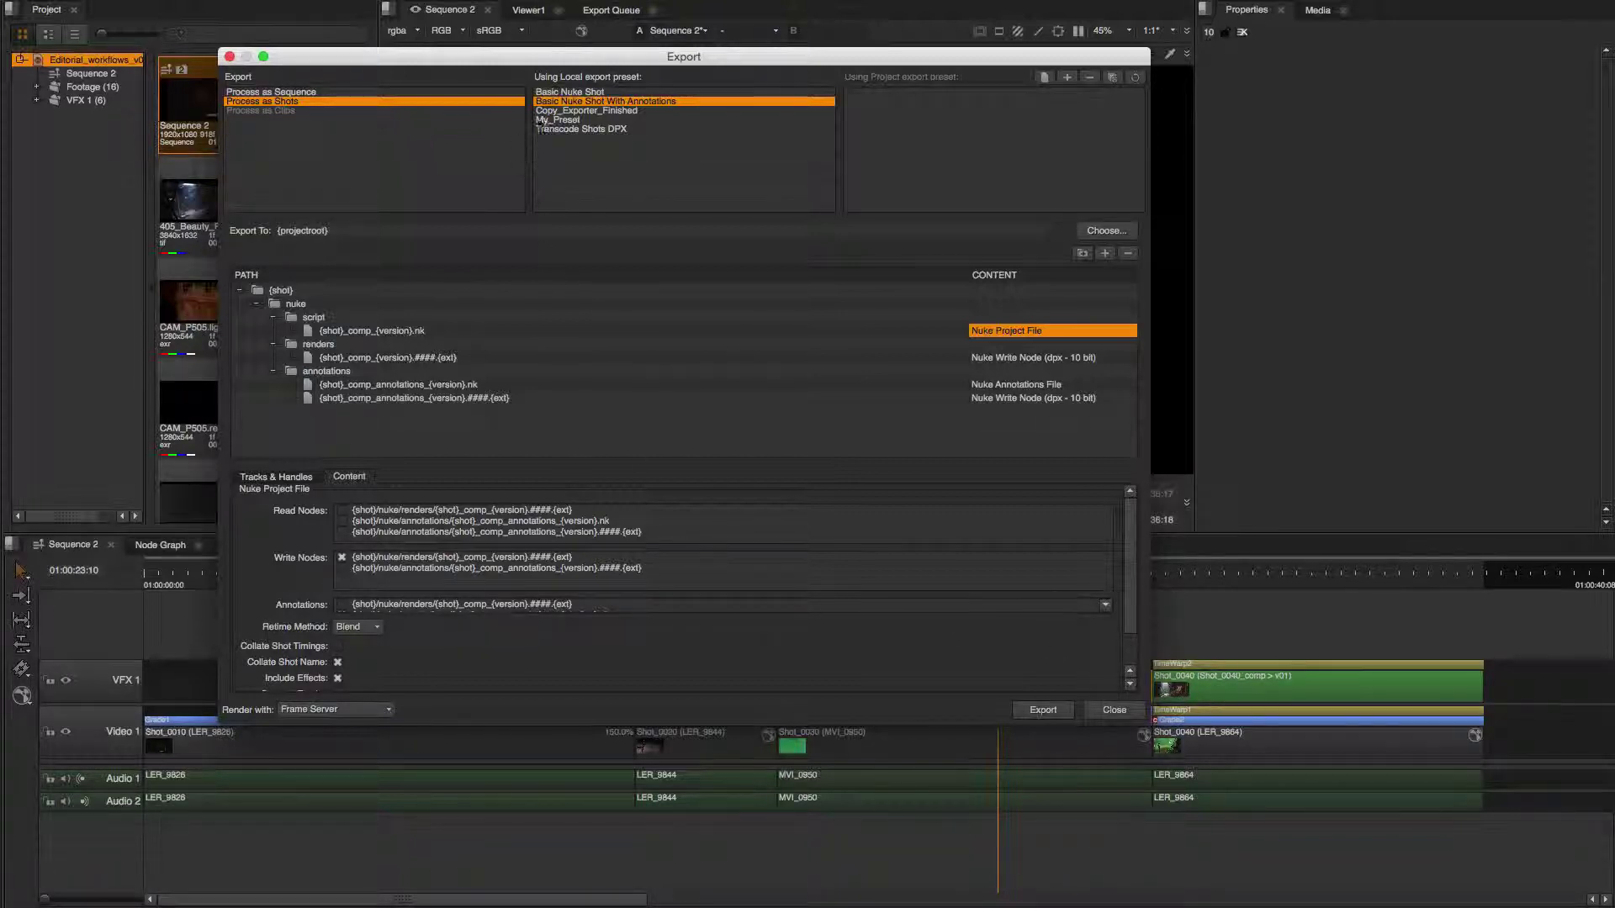
Switch to Finder and inspect the exported script and renders folders of Shot_0040, widening the file column to read the full names
left_click_drag(580, 63, 519, 59)
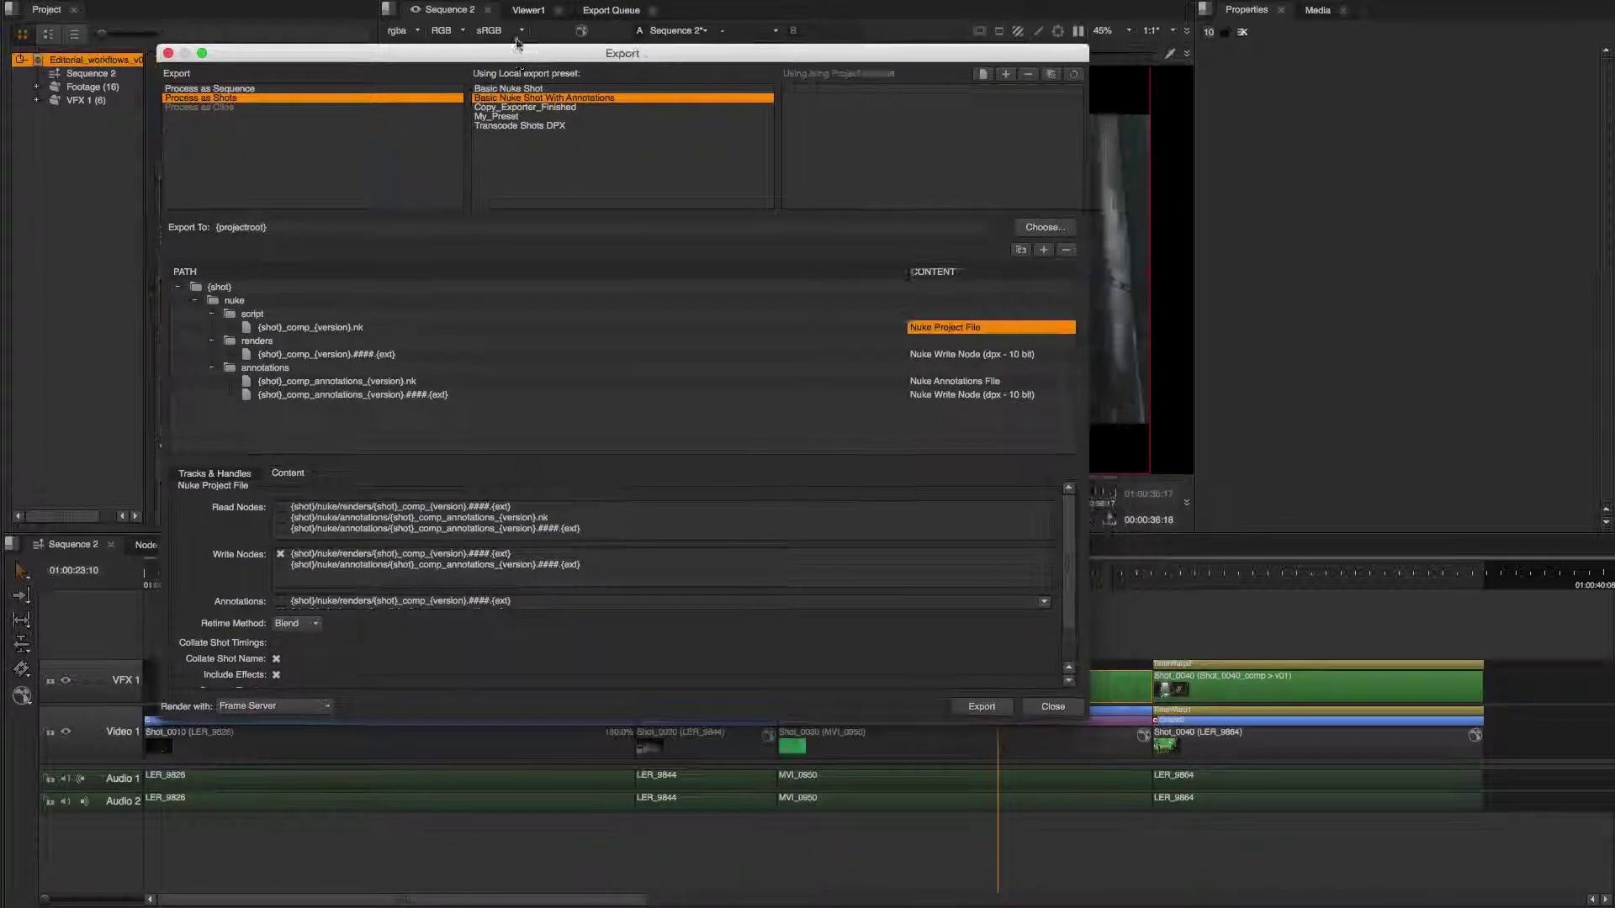
key("super+Tab")
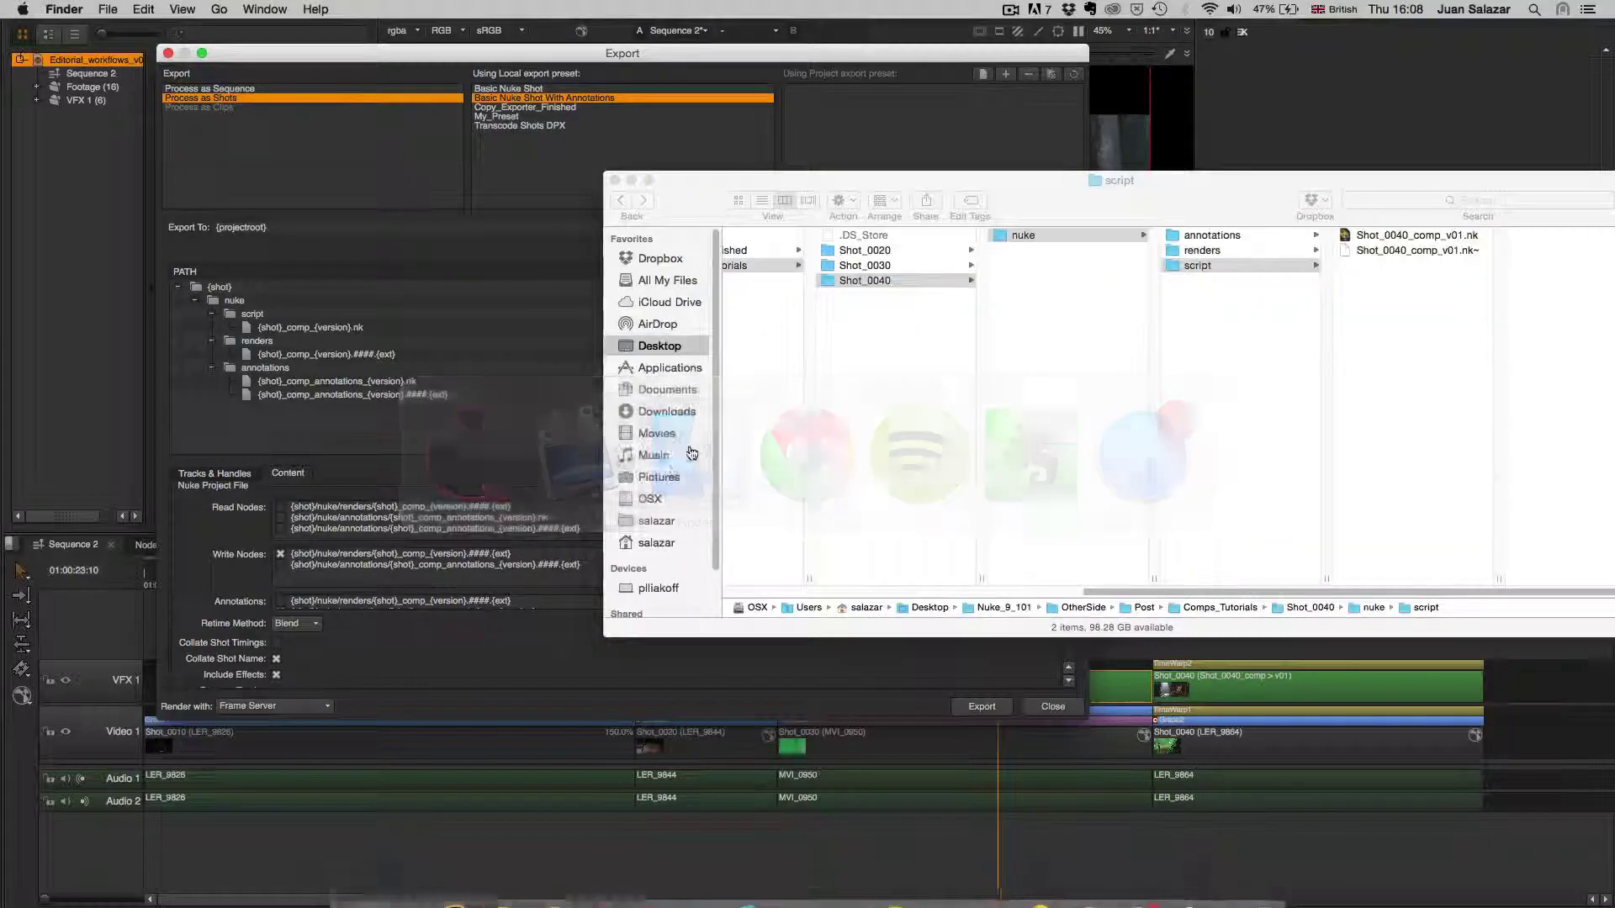
left_click_drag(1083, 219, 1081, 218)
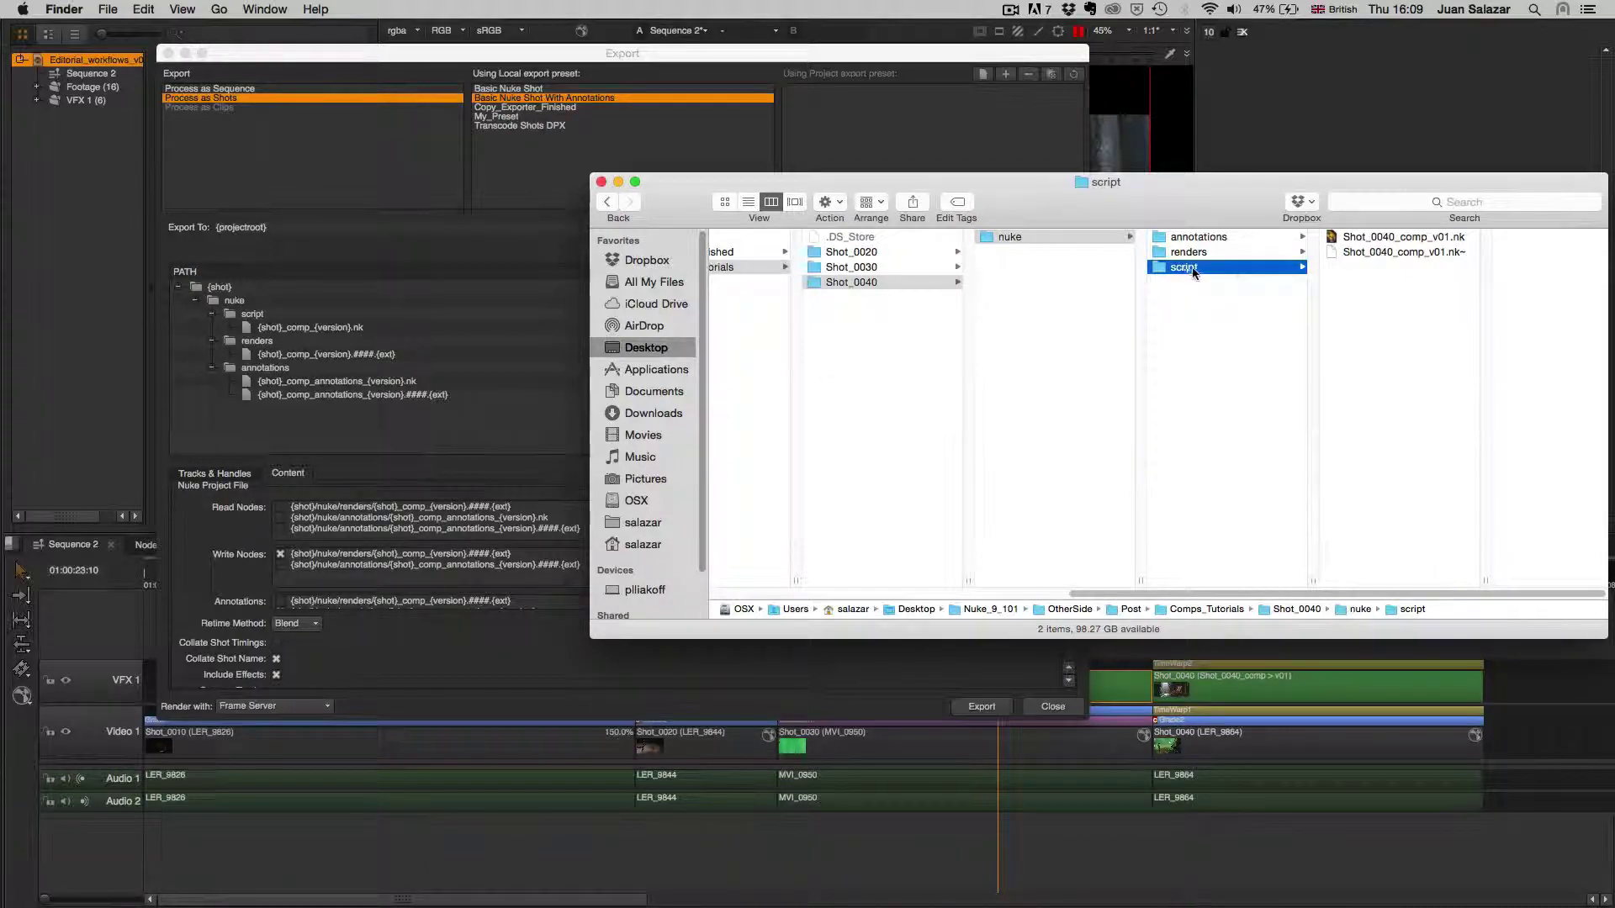
left_click(1383, 240)
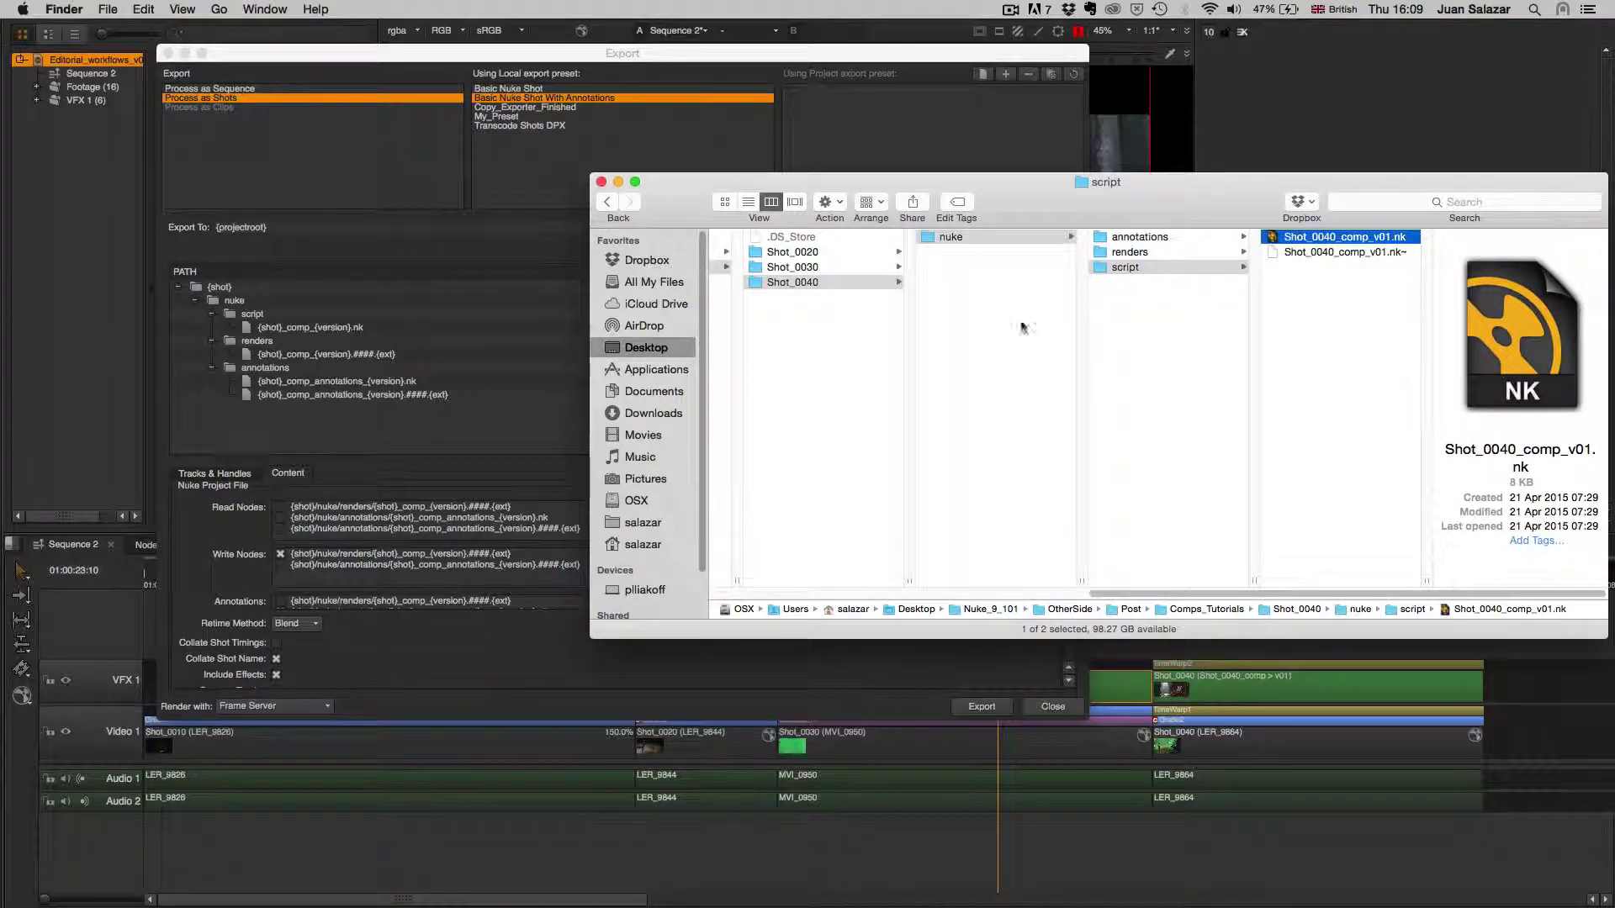
left_click(1159, 252)
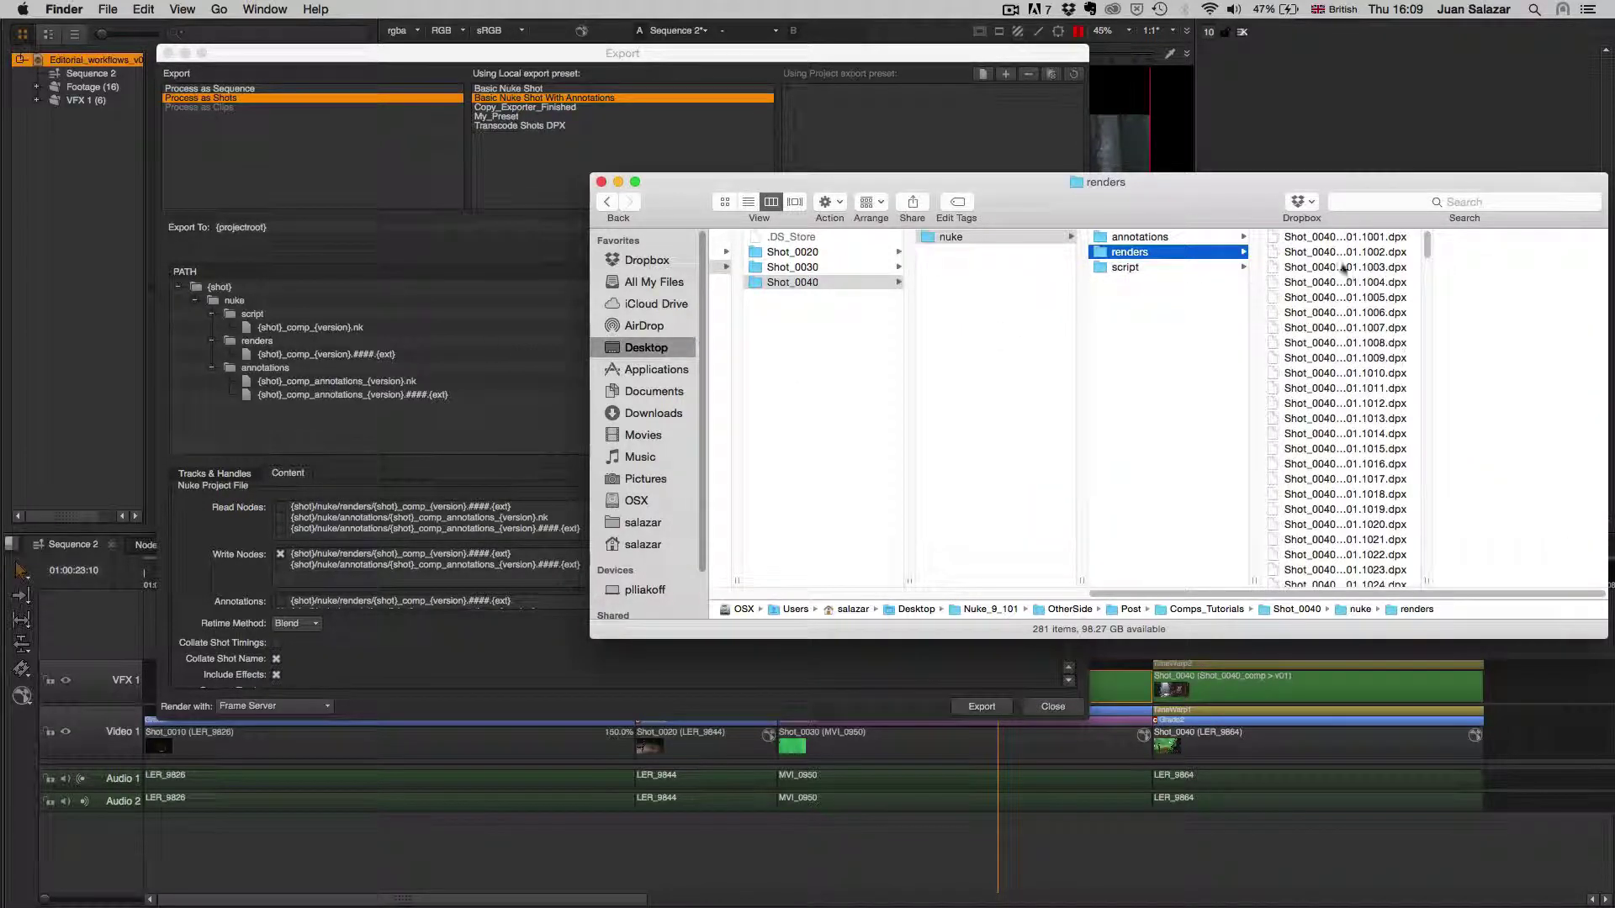
left_click_drag(1426, 580, 1486, 580)
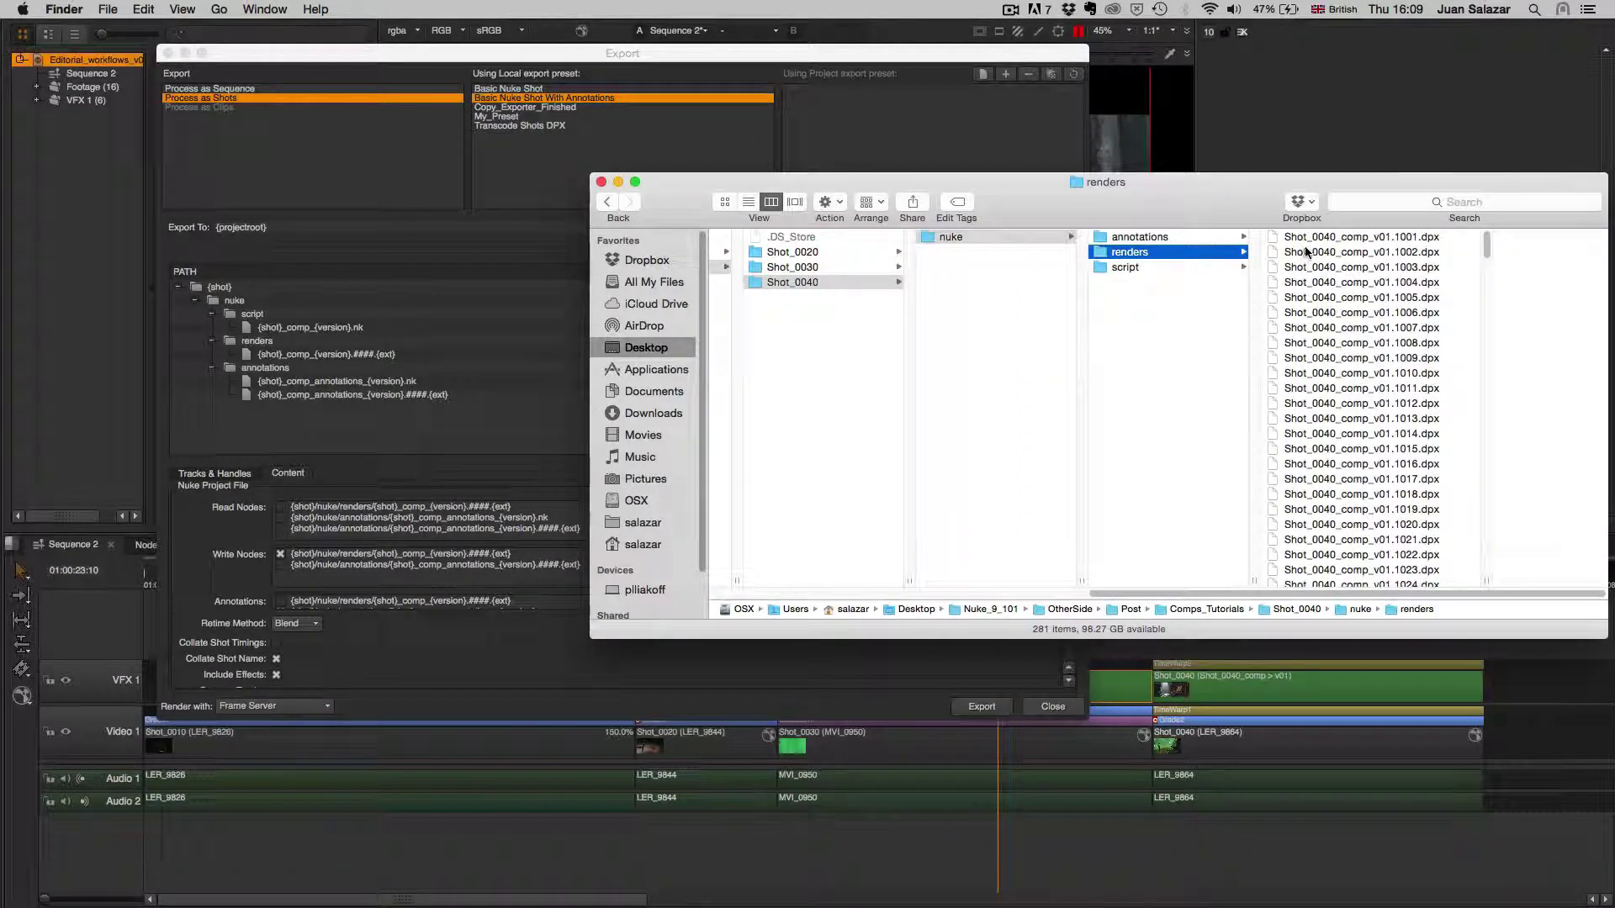
left_click(1131, 267)
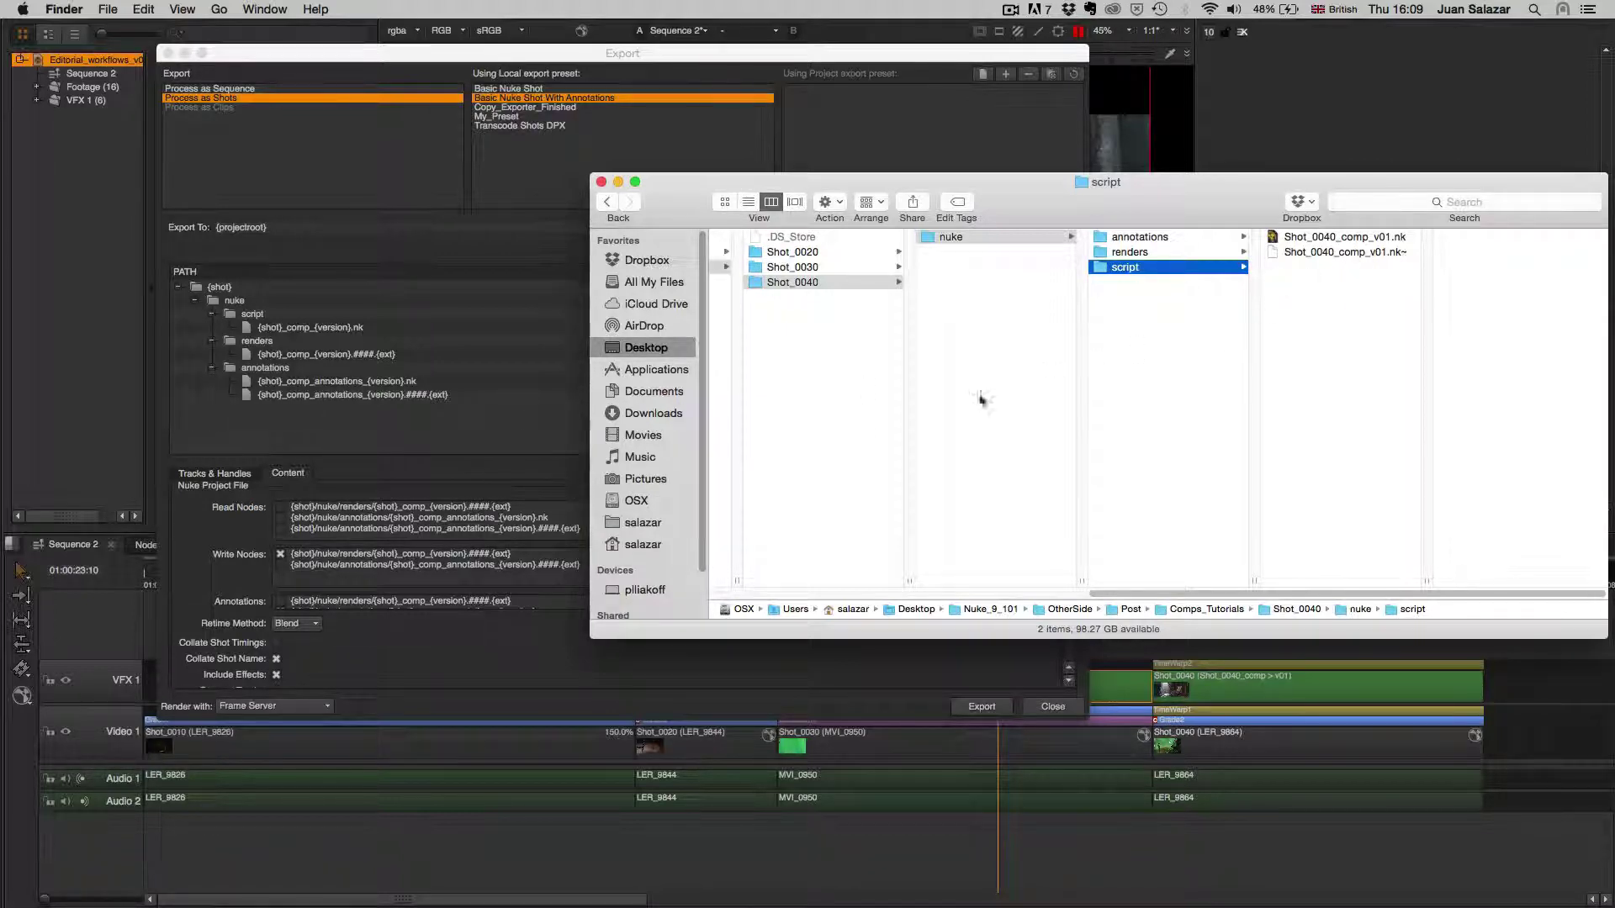
Return to NukeStudio's Export dialog and review the track, handle and start frame settings, ending on the Nuke Project File content settings
left_click(498, 438)
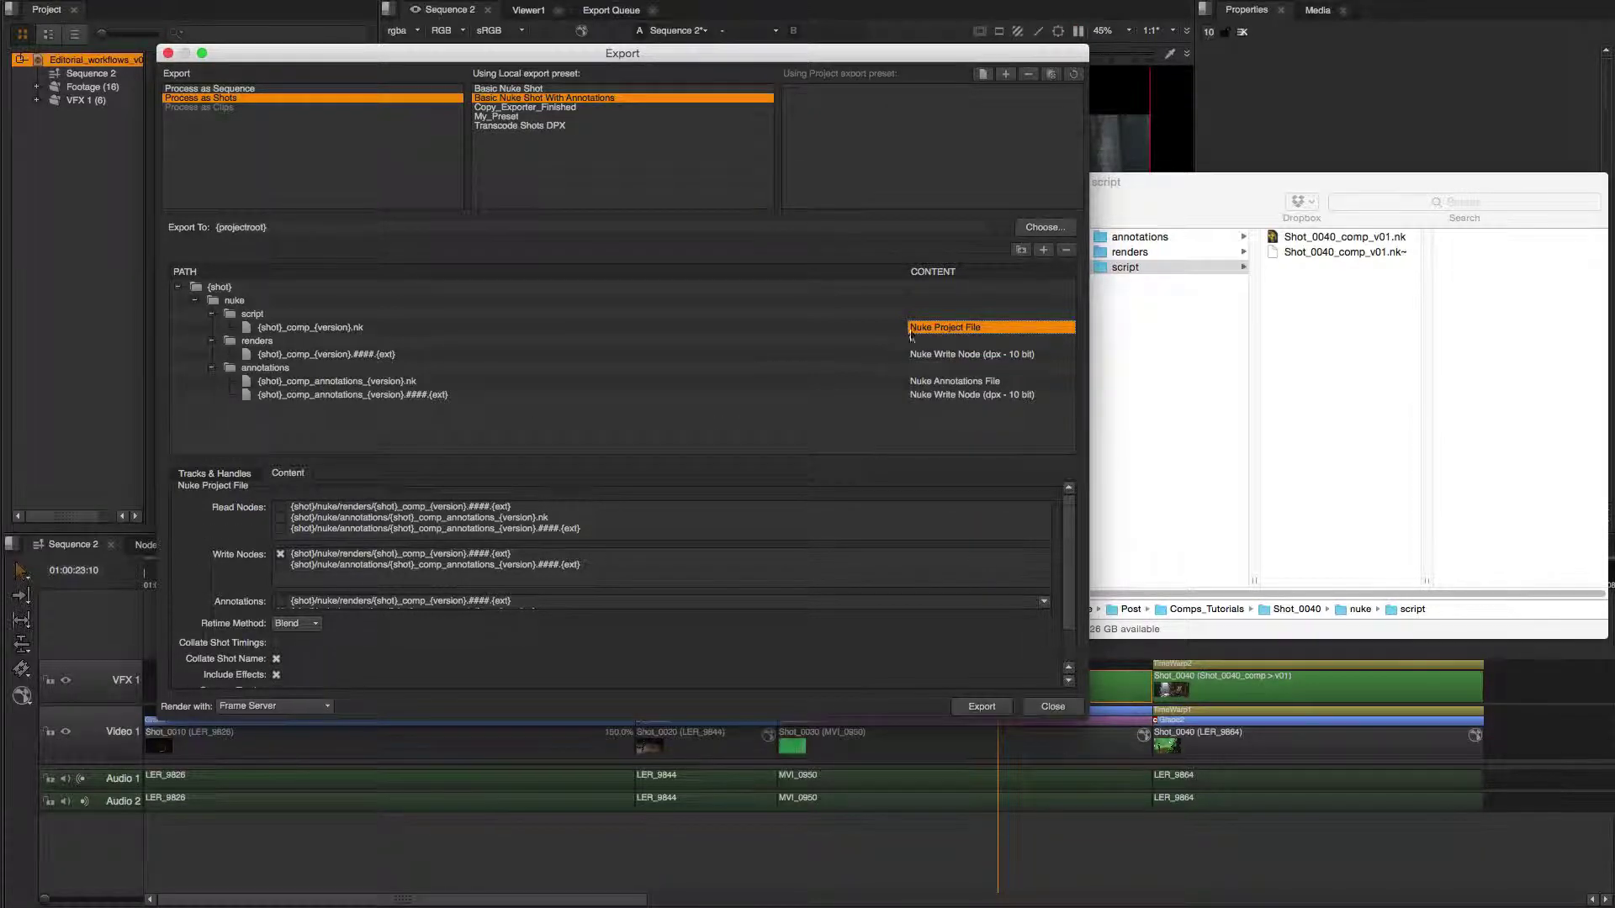
left_click(223, 474)
left_click_drag(600, 53, 720, 47)
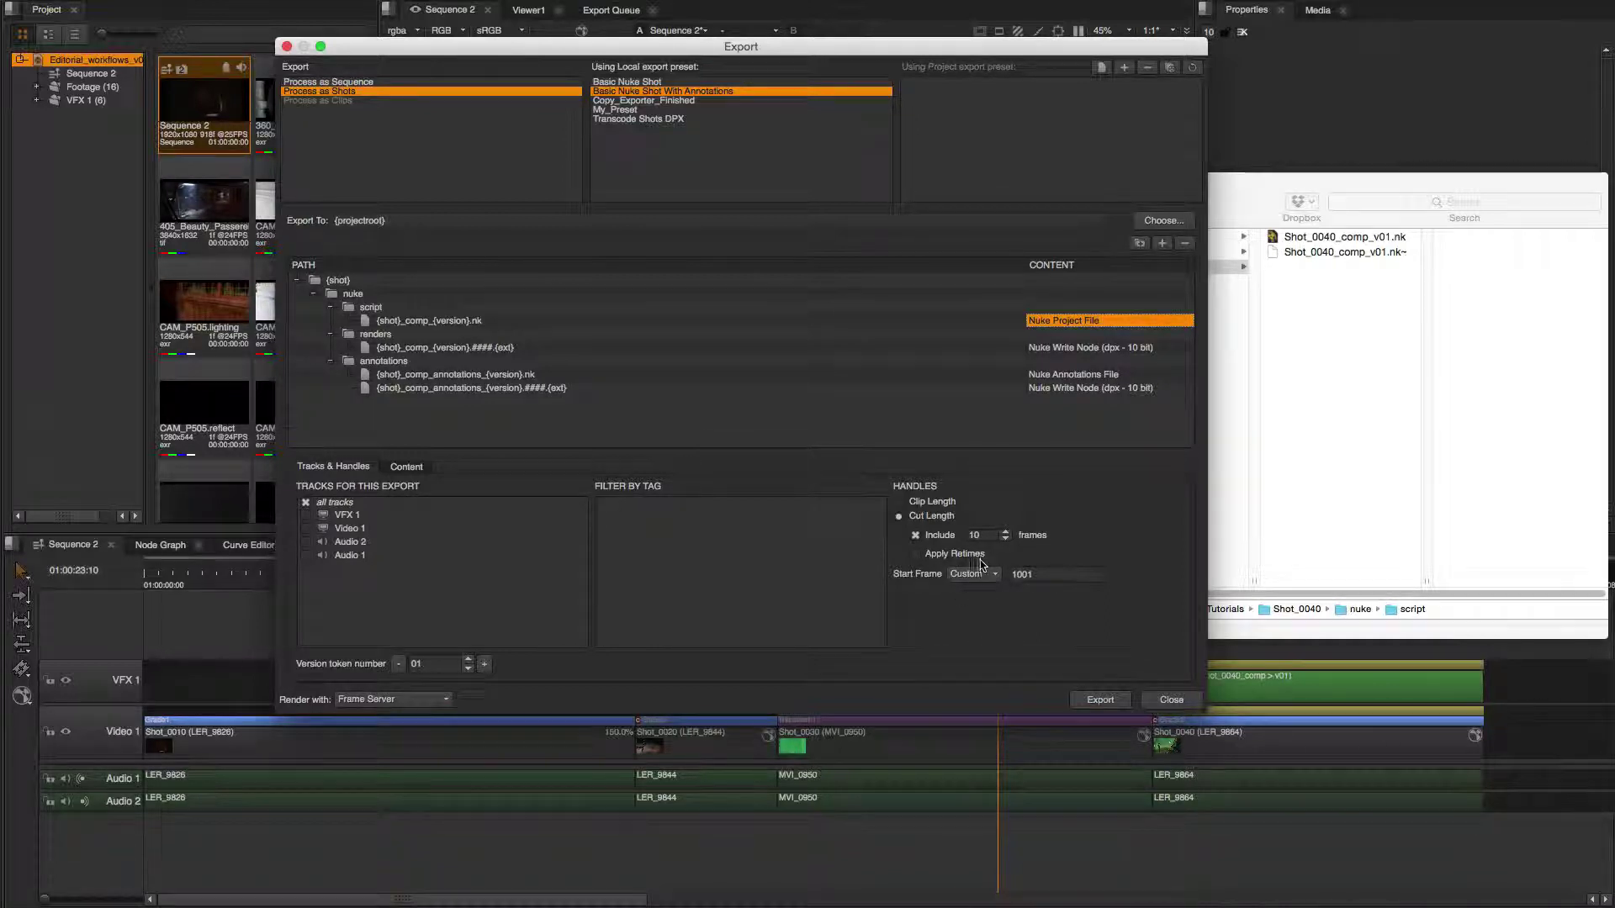
left_click_drag(1035, 576, 1012, 574)
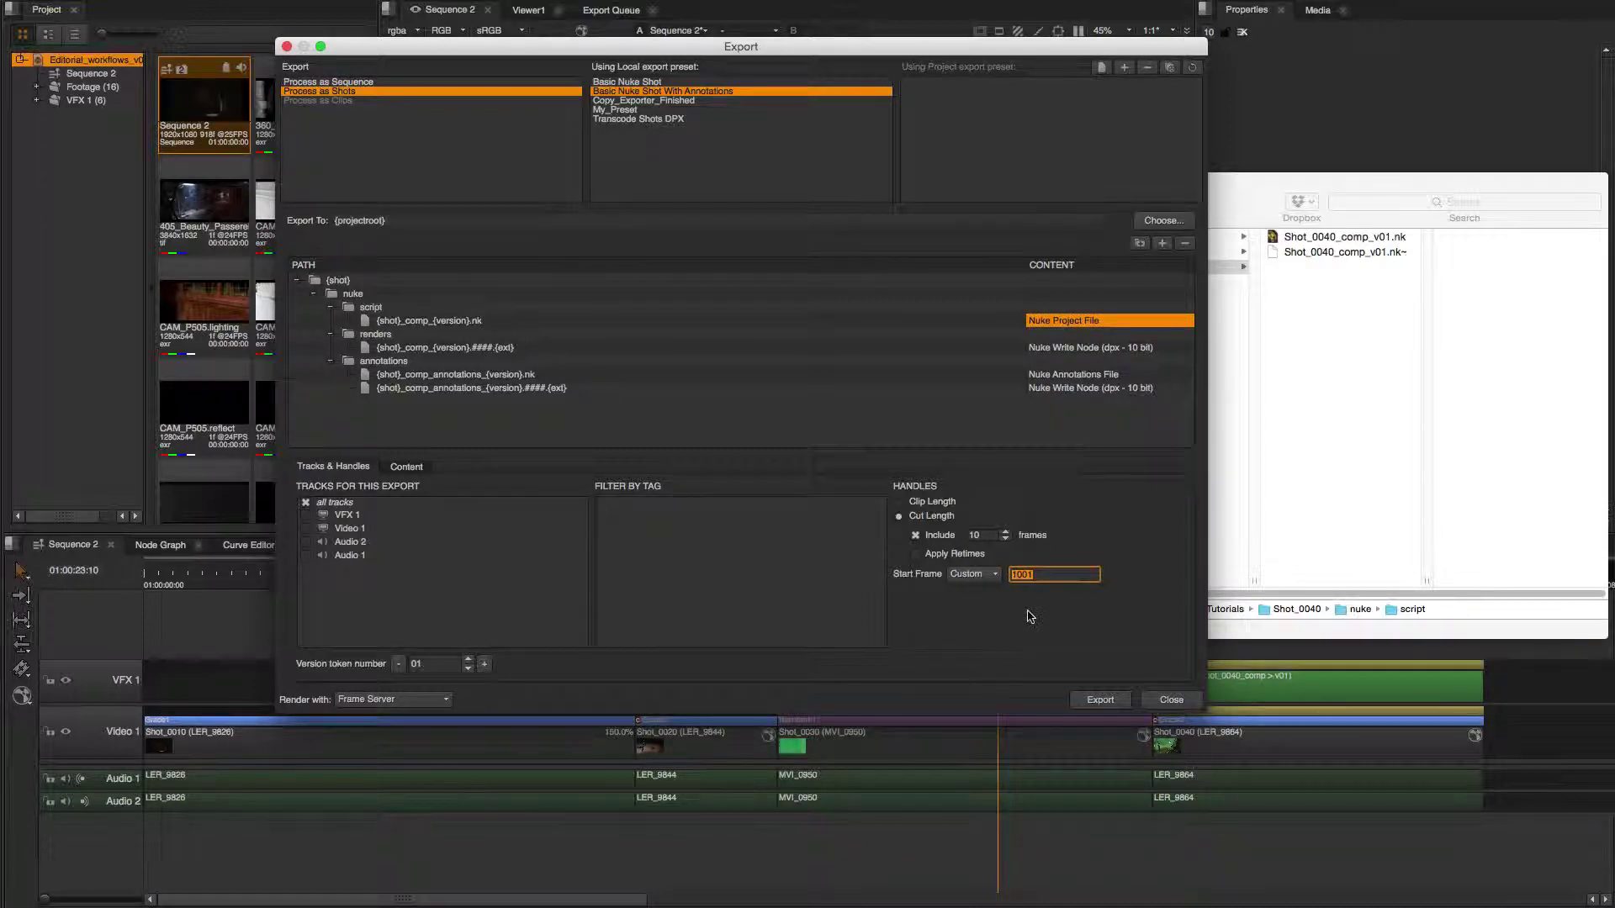
left_click(1047, 578)
left_click(410, 467)
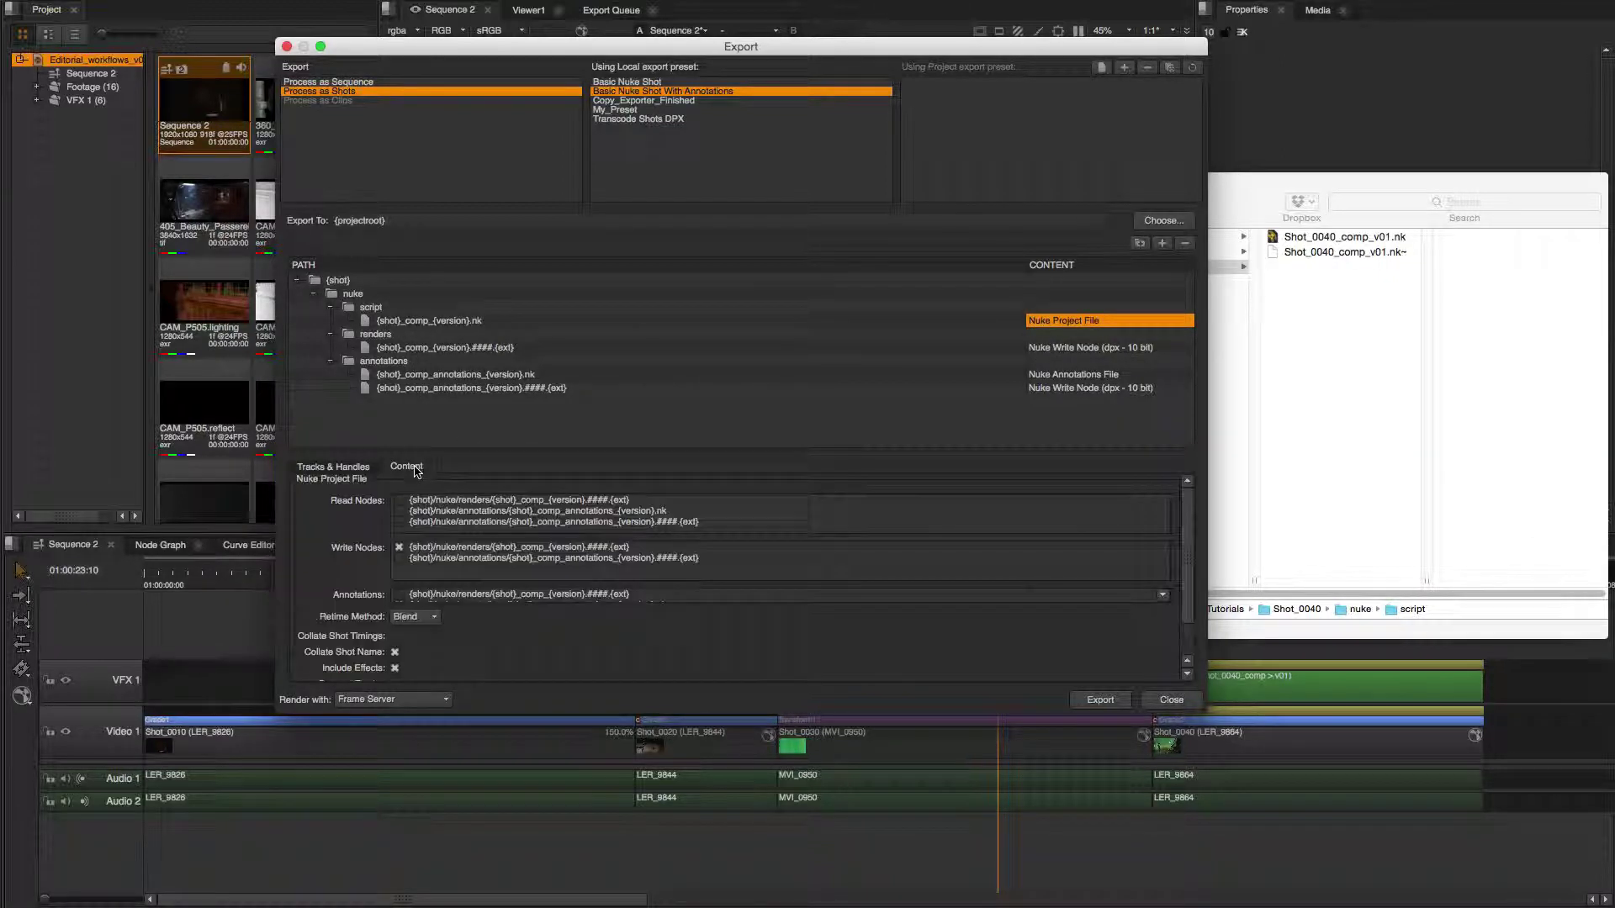